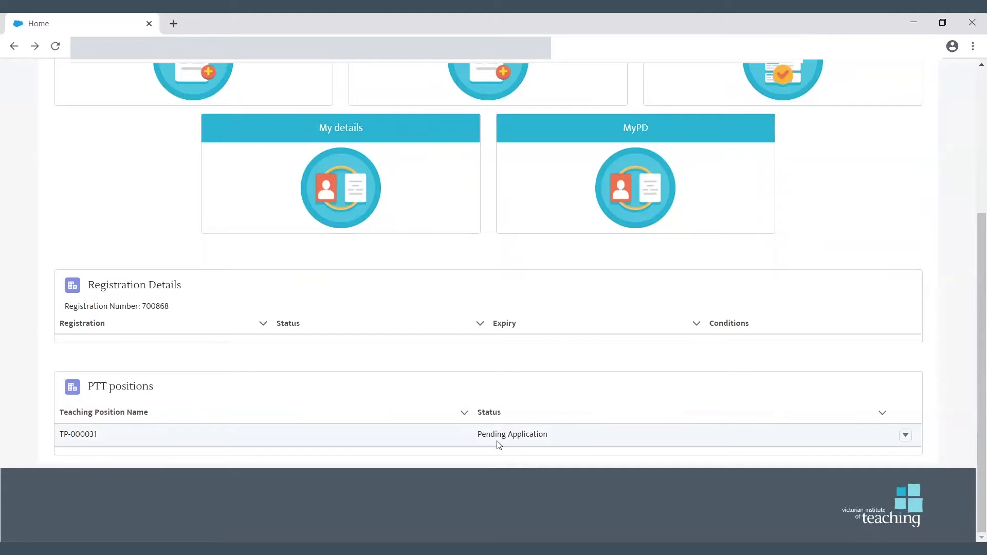
scroll(589, 385, up, 4)
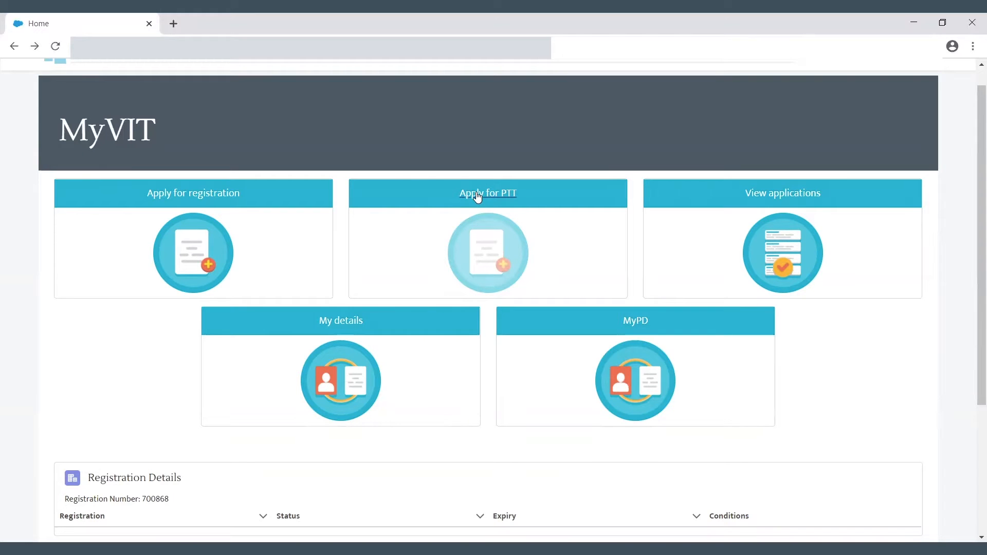
scroll(478, 195, down, 4)
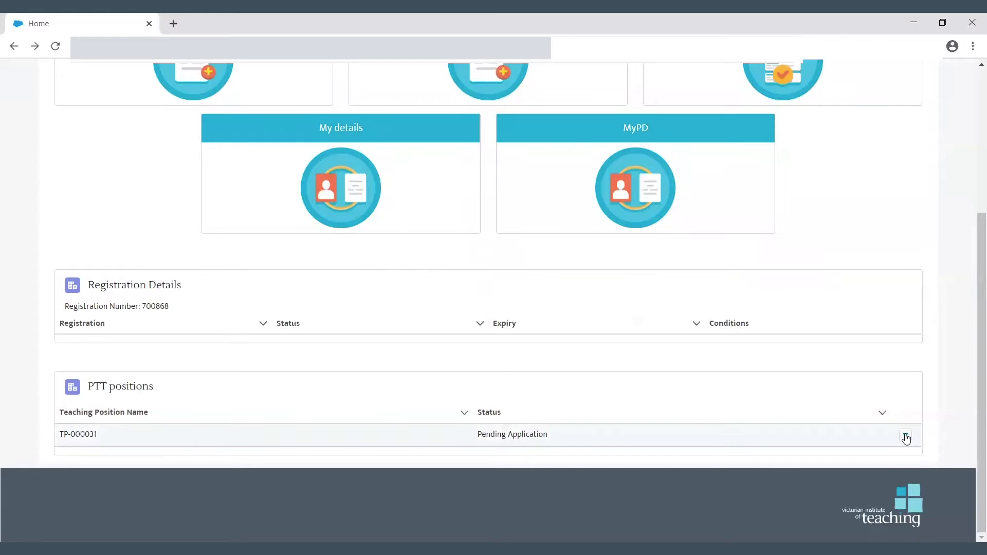
click(906, 437)
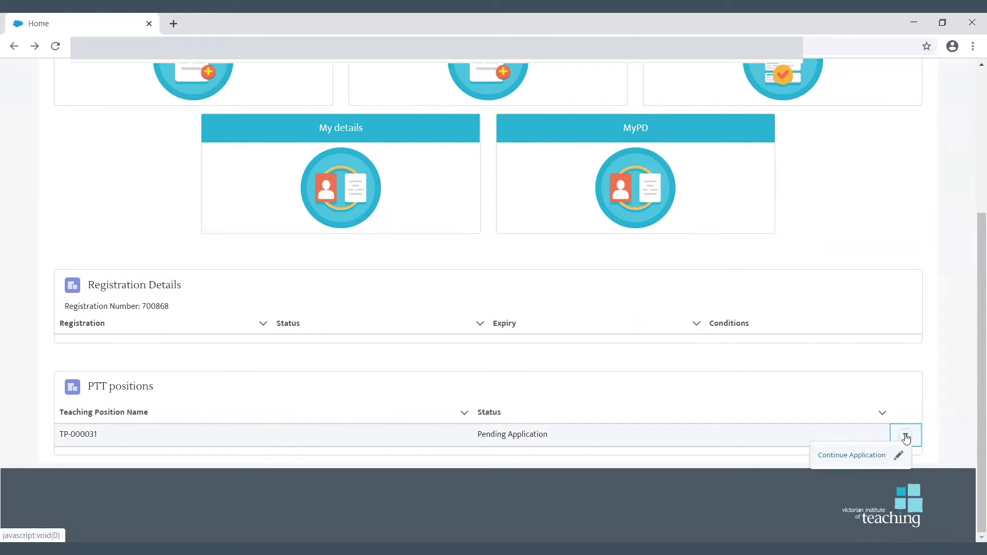
scroll(822, 368, up, 4)
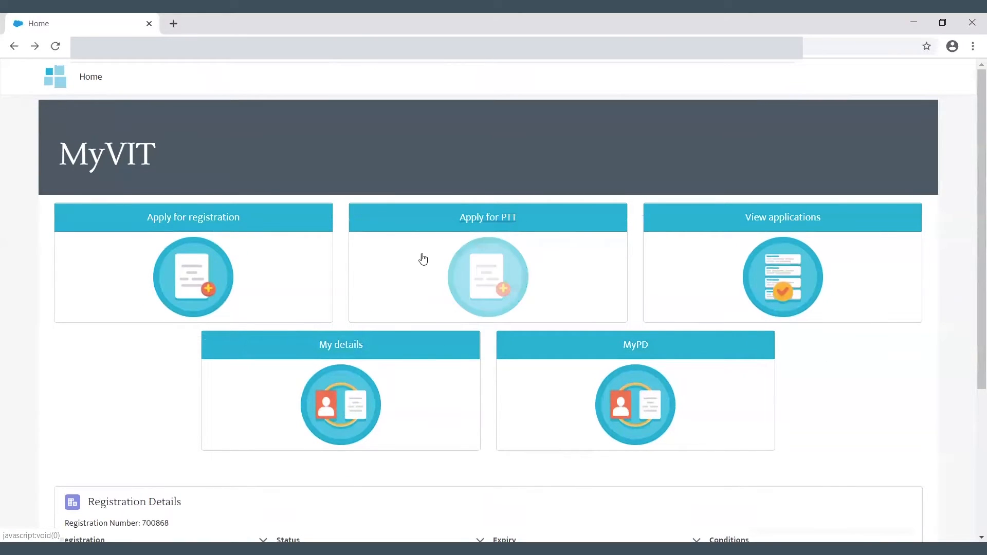
- Continue the pending permission to teach application from the Manage PTT page
click(469, 218)
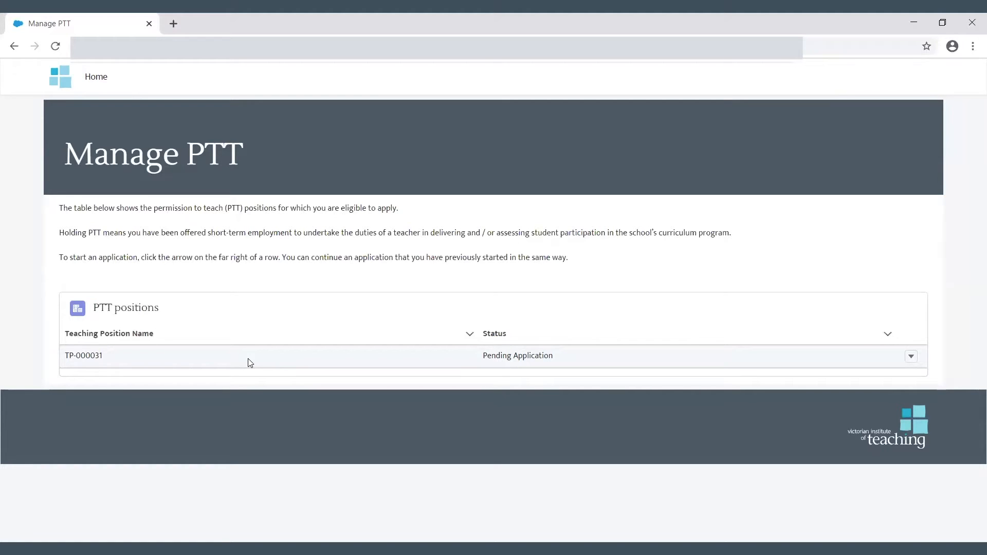
click(910, 357)
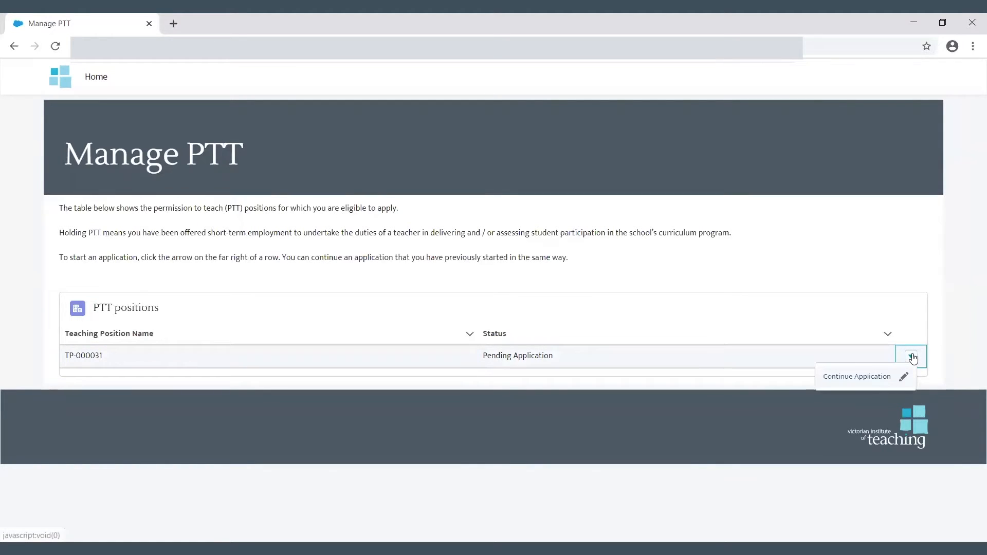
click(871, 383)
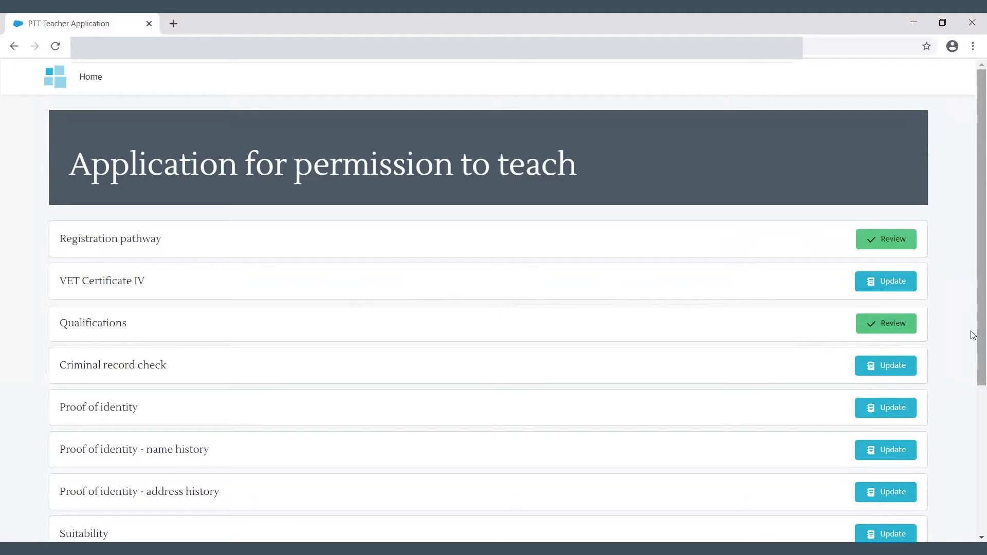
- Upload TestBMP_w3c.bmp as evidence of Certificate IV completion and complete the VET Certificate IV section
drag(973, 335, 972, 408)
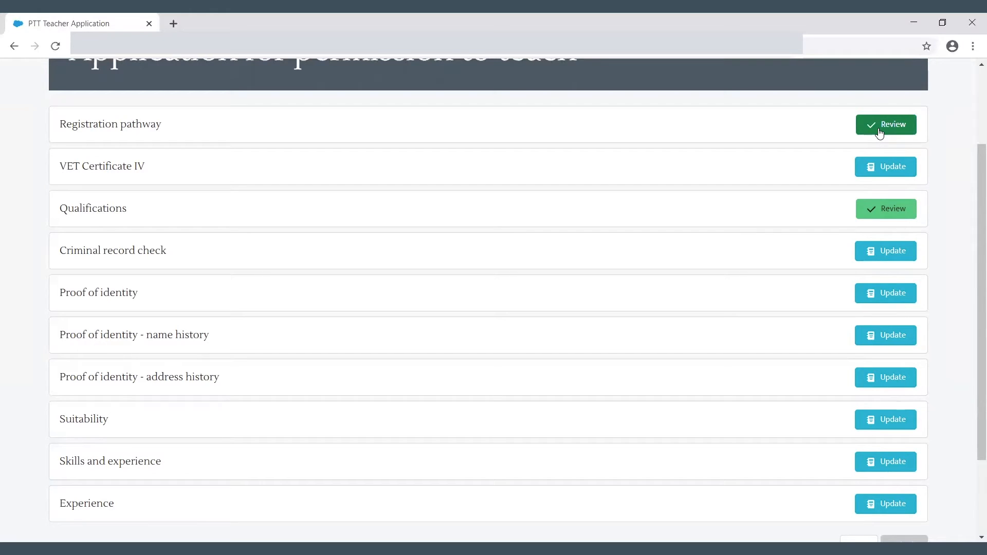
click(881, 170)
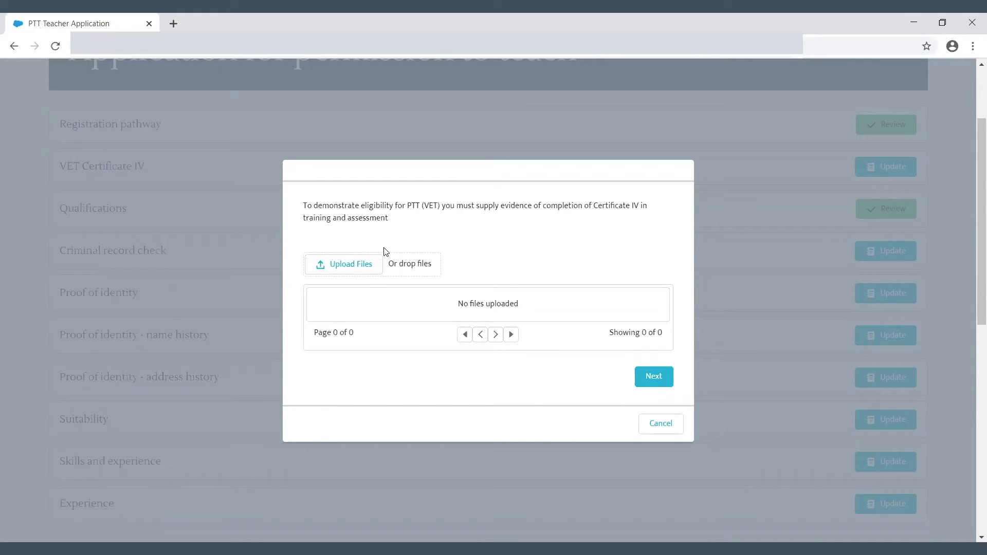
click(363, 266)
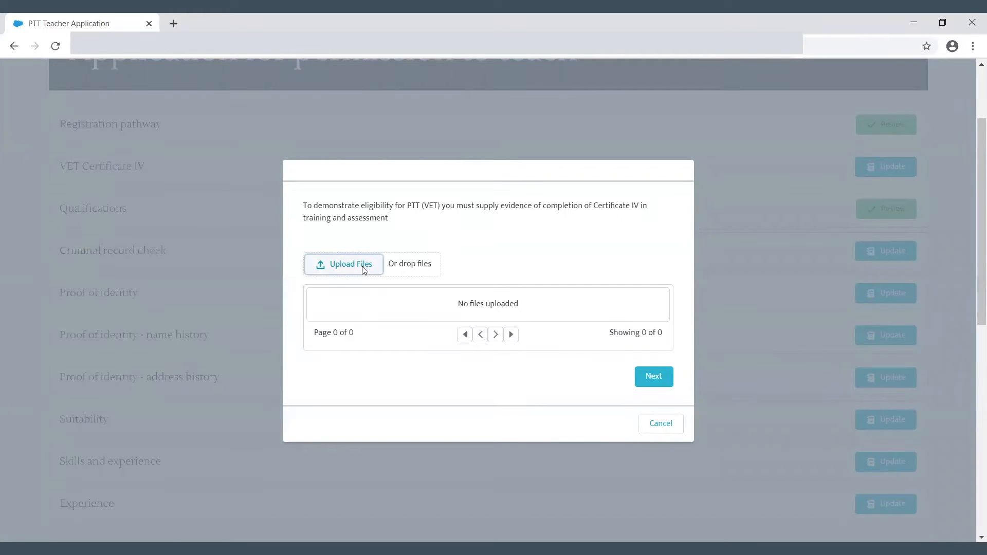
click(181, 203)
click(375, 305)
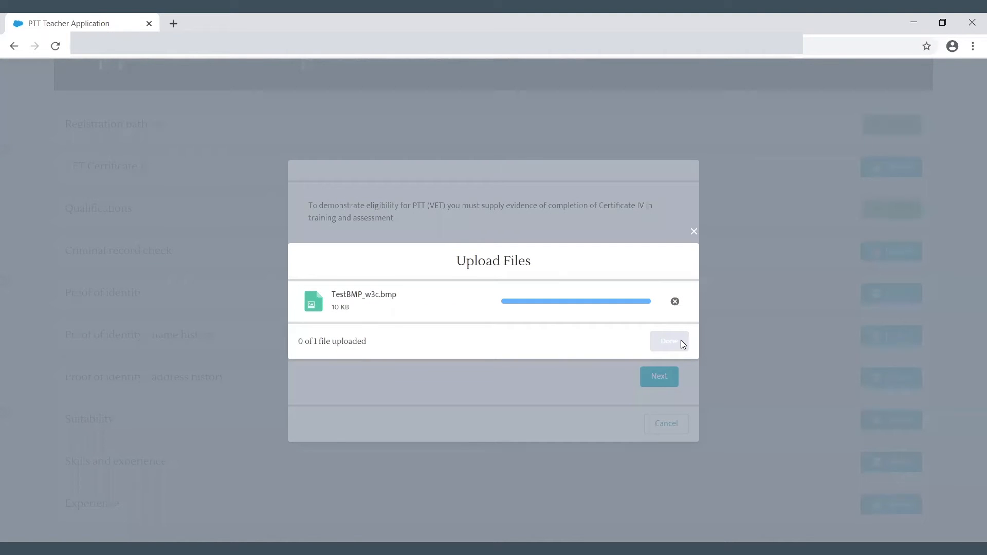
click(679, 341)
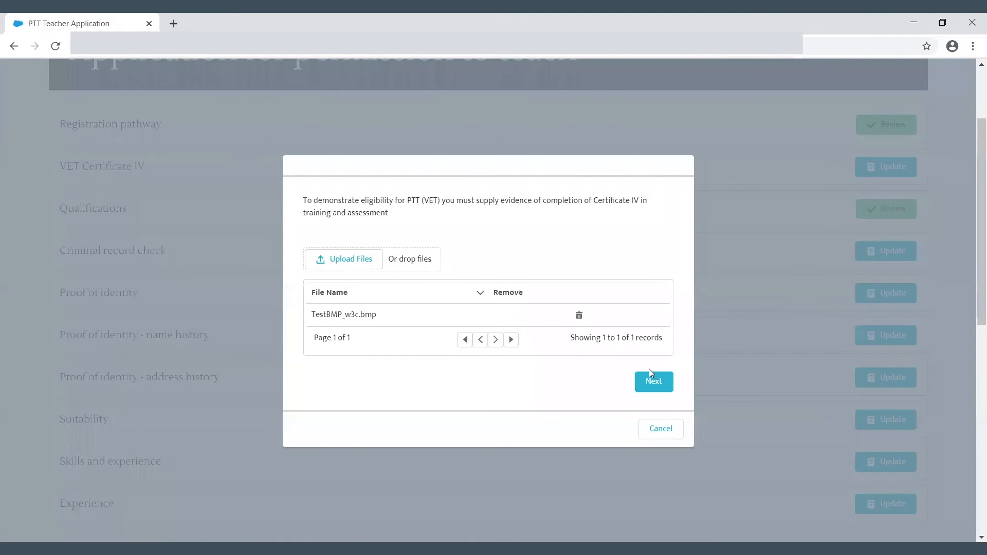
click(646, 381)
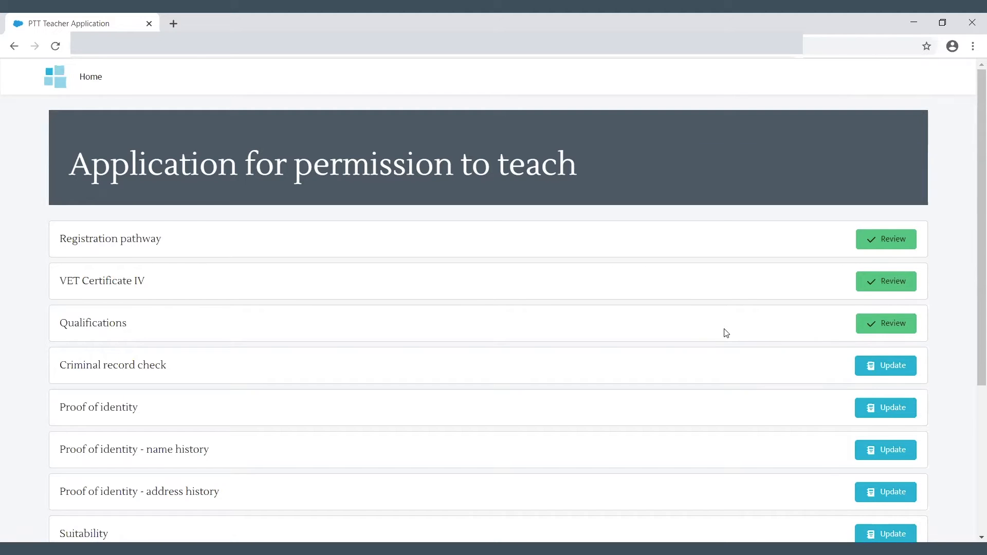
- Review the entries in the Qualifications section and return to the application overview
click(894, 325)
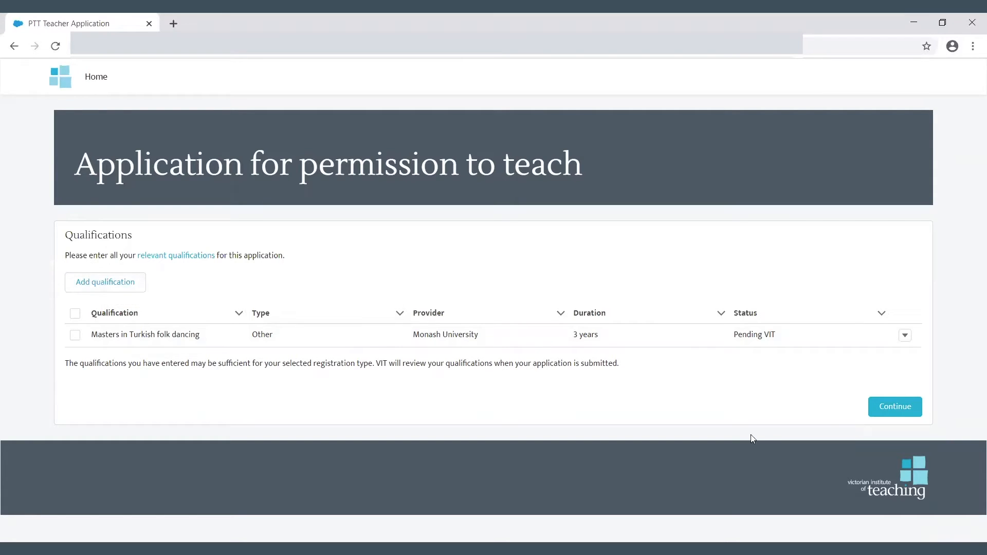
click(895, 407)
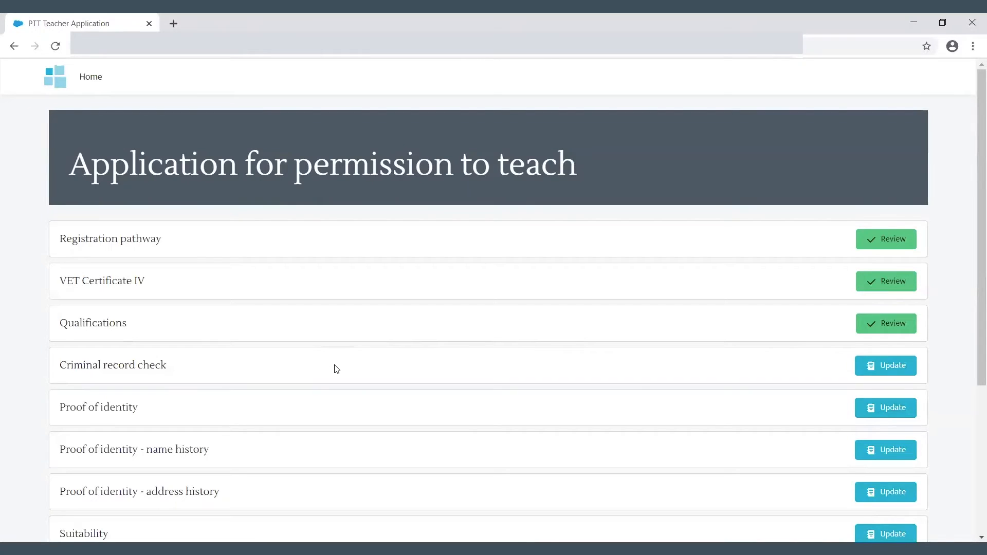
- Complete the criminal record check by consenting to the NCCHC and setting the state of birth to VIC
click(885, 366)
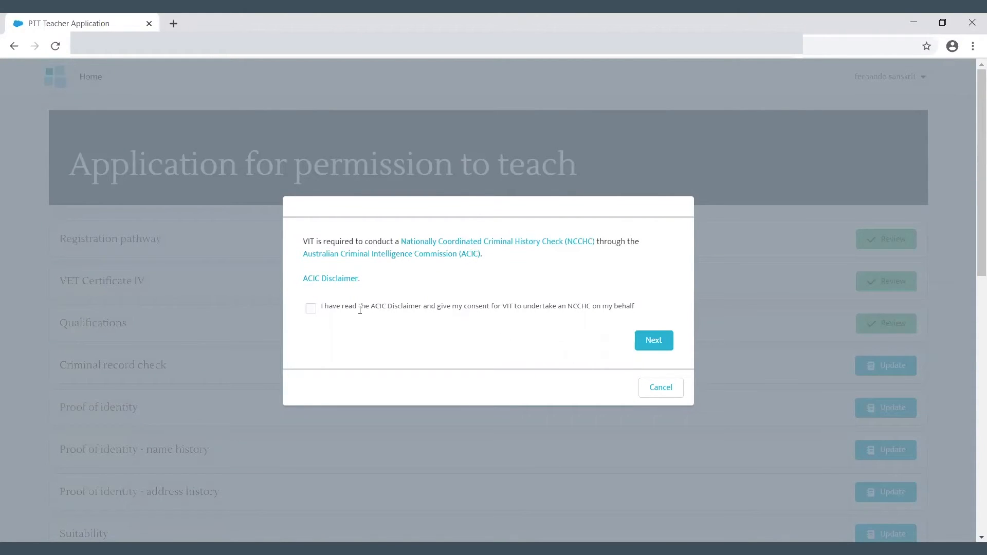
click(311, 308)
click(655, 342)
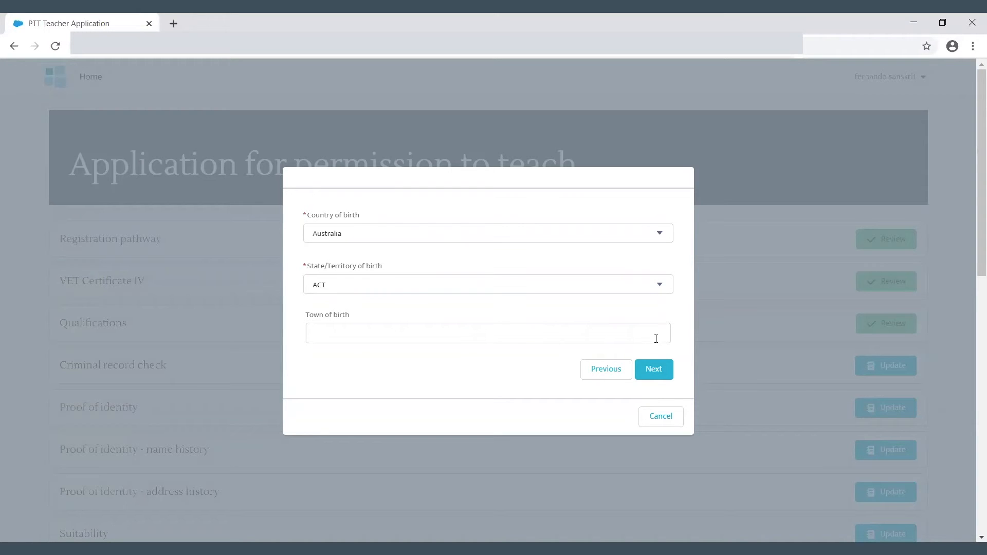
click(660, 284)
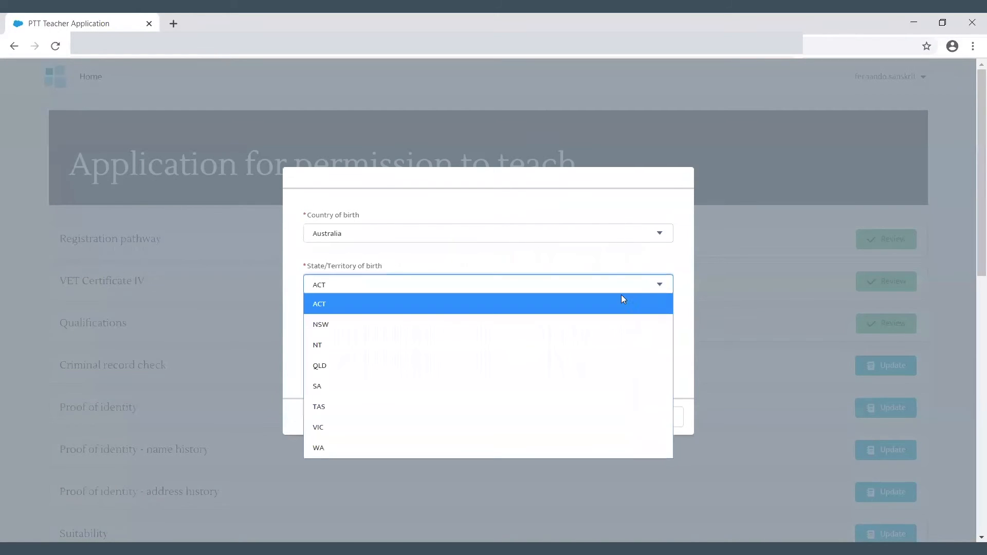
click(580, 423)
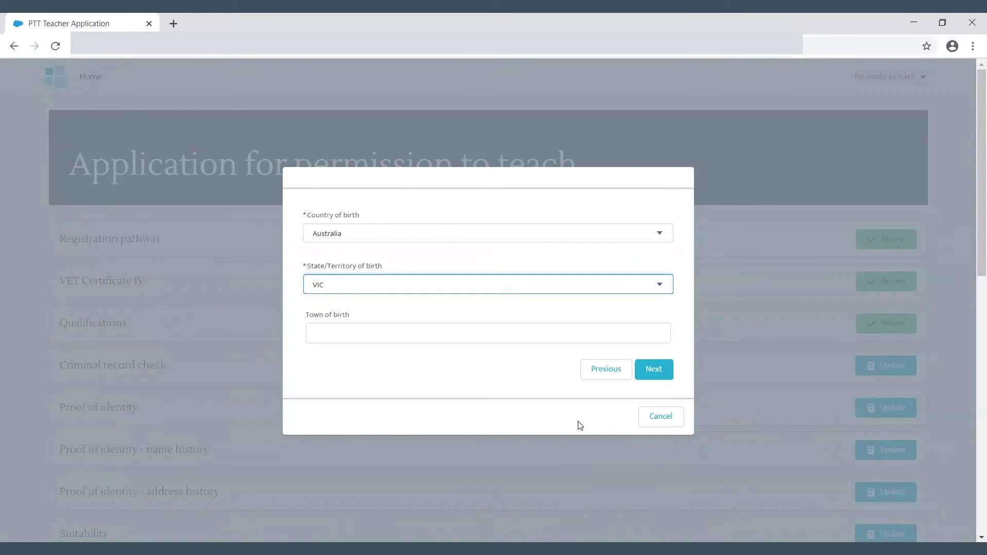
click(550, 334)
click(383, 171)
click(656, 370)
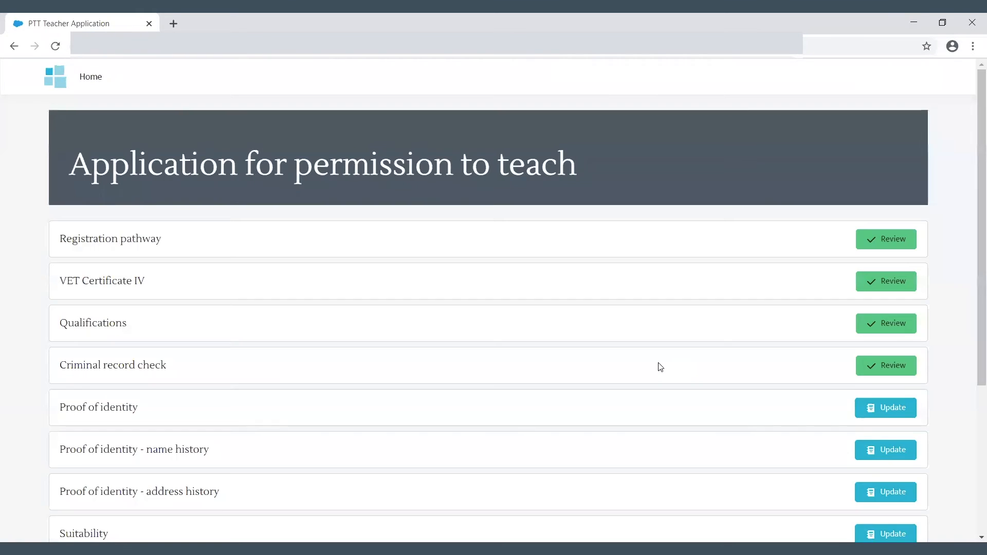
- In Proof of identity, choose the alternate document Certificate of evidence of resident status as commencement of identity
click(883, 410)
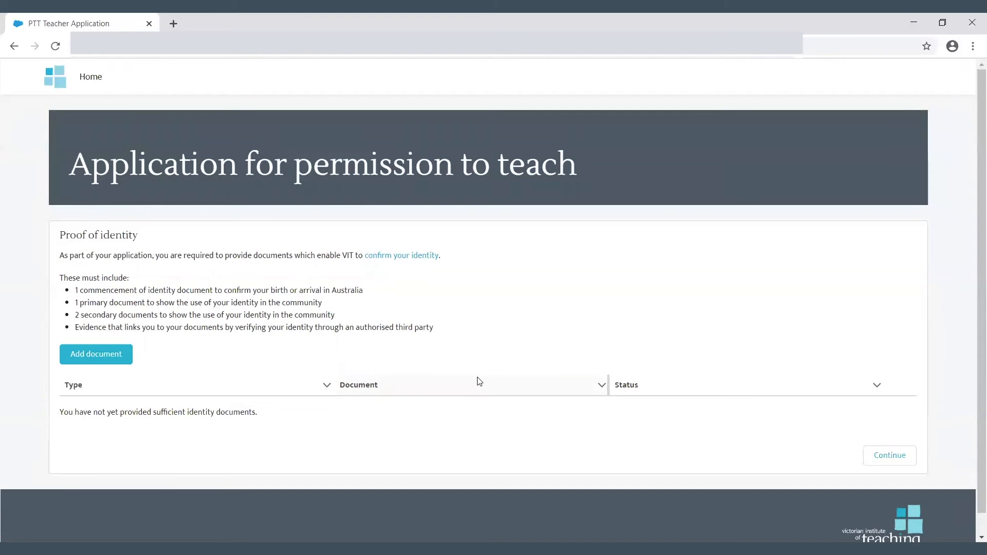
click(115, 361)
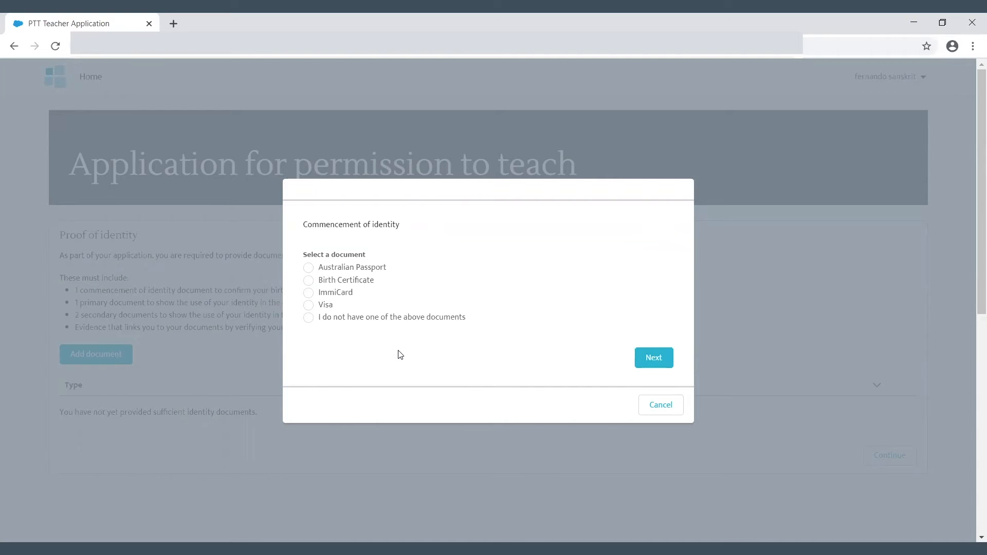
click(308, 317)
click(641, 350)
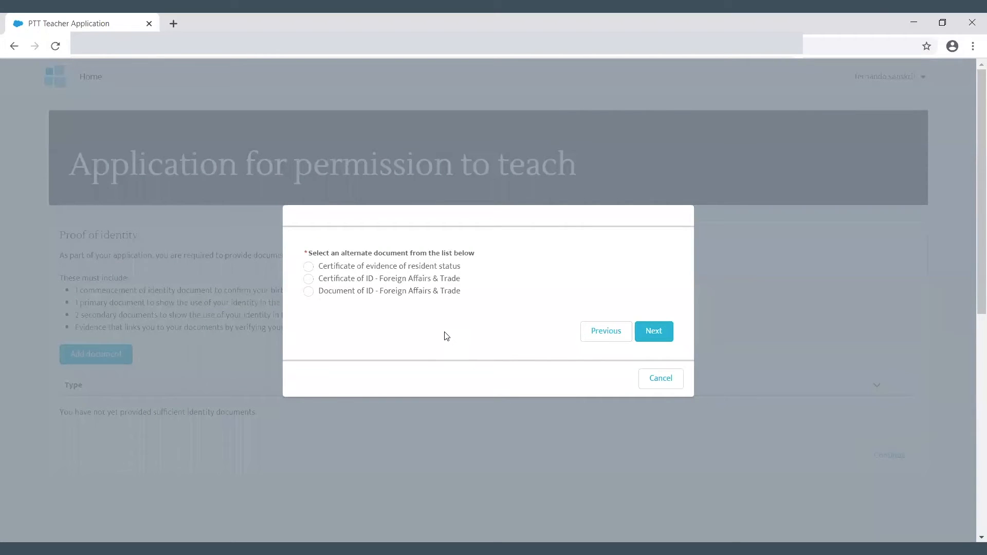
click(307, 267)
click(654, 330)
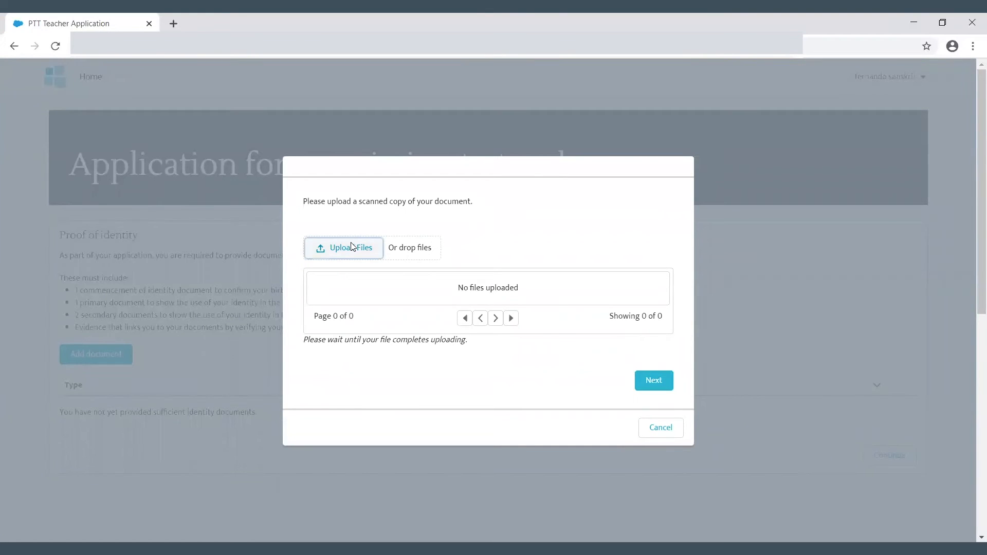
- Upload PDF file D.pdf as the scanned commencement of identity document and finish adding it
click(352, 247)
click(180, 191)
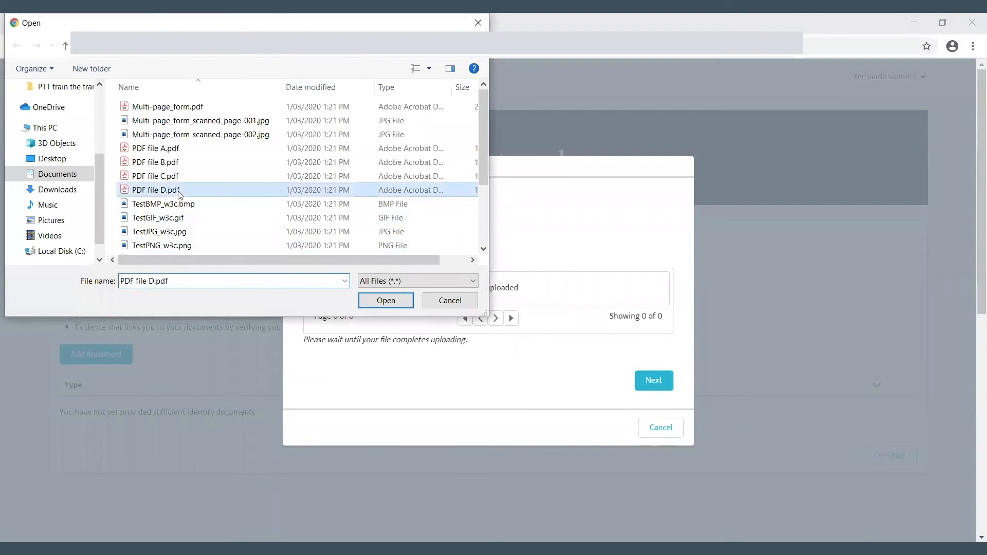
click(399, 300)
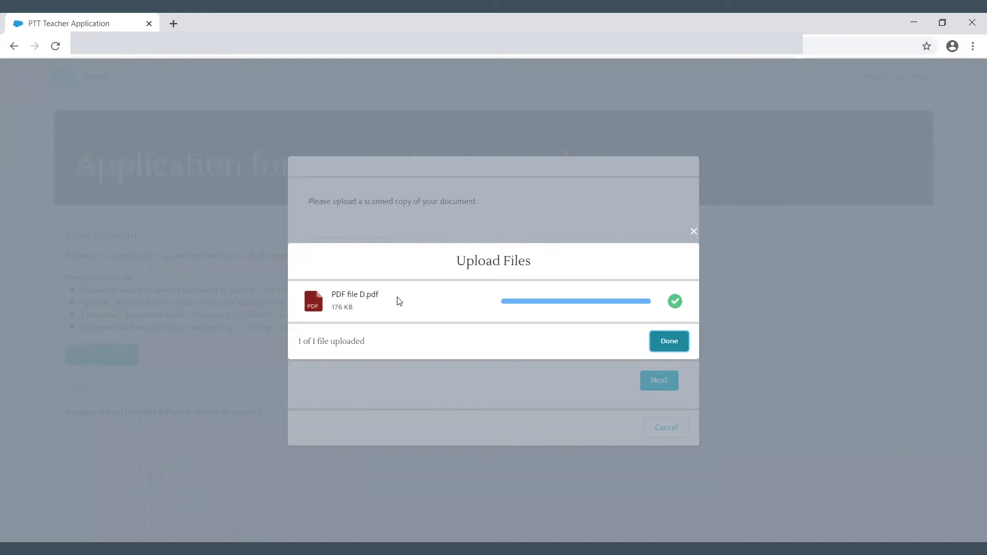
click(678, 340)
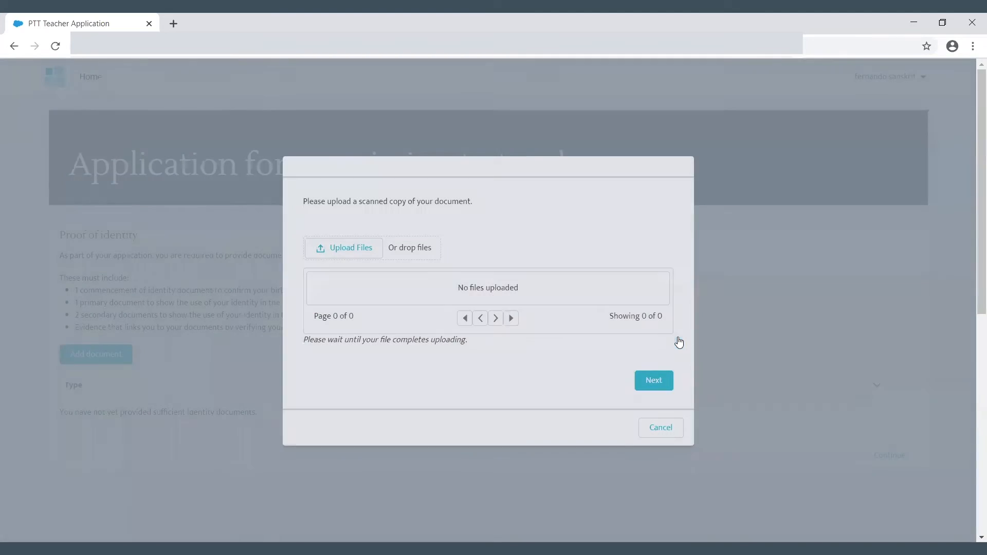
click(661, 388)
click(656, 316)
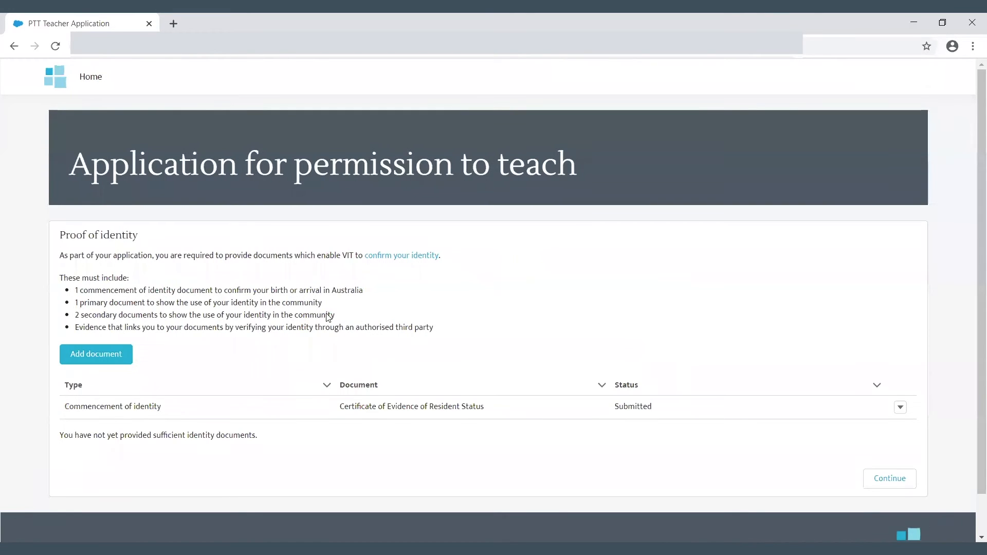
- Add a primary use in the community document, choosing Proof of Age Card as the alternate document
click(88, 363)
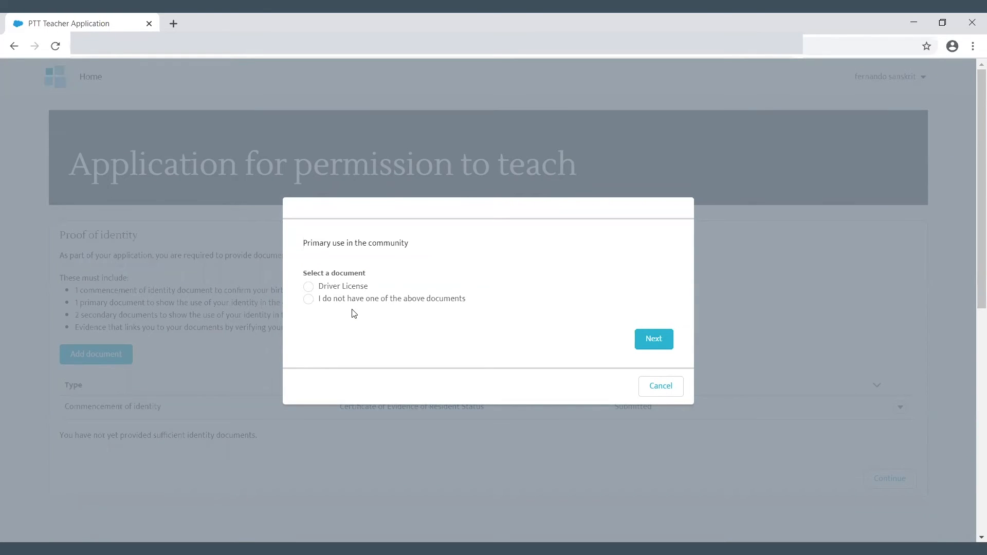
click(309, 300)
click(650, 339)
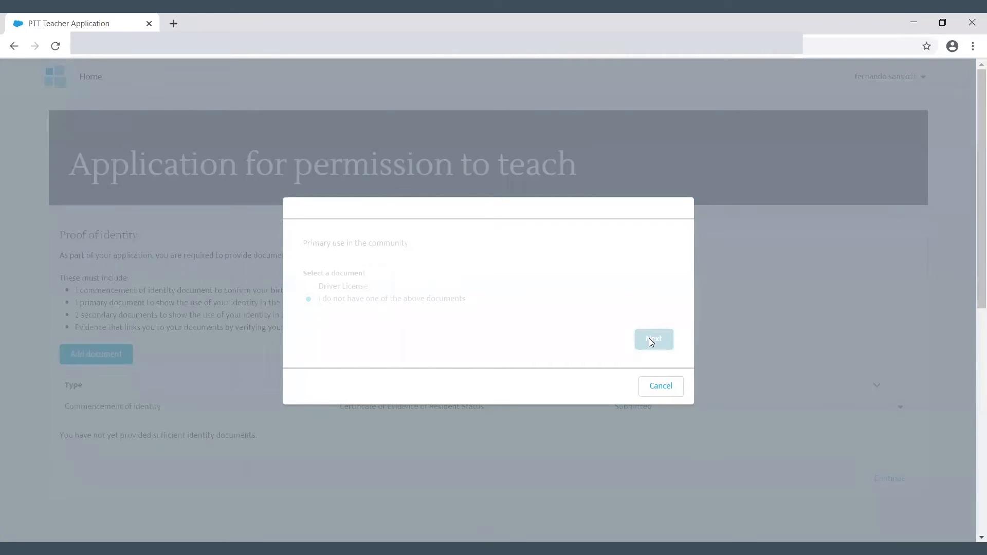
click(308, 291)
click(653, 330)
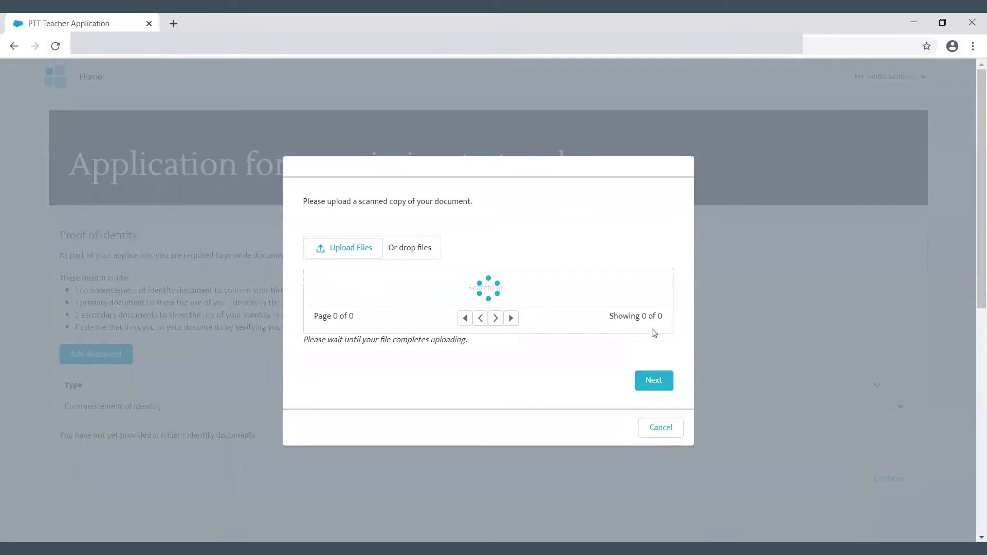
- Upload TestBMP_w3c.bmp as the scanned Proof of Age Card and finish adding the document
click(364, 249)
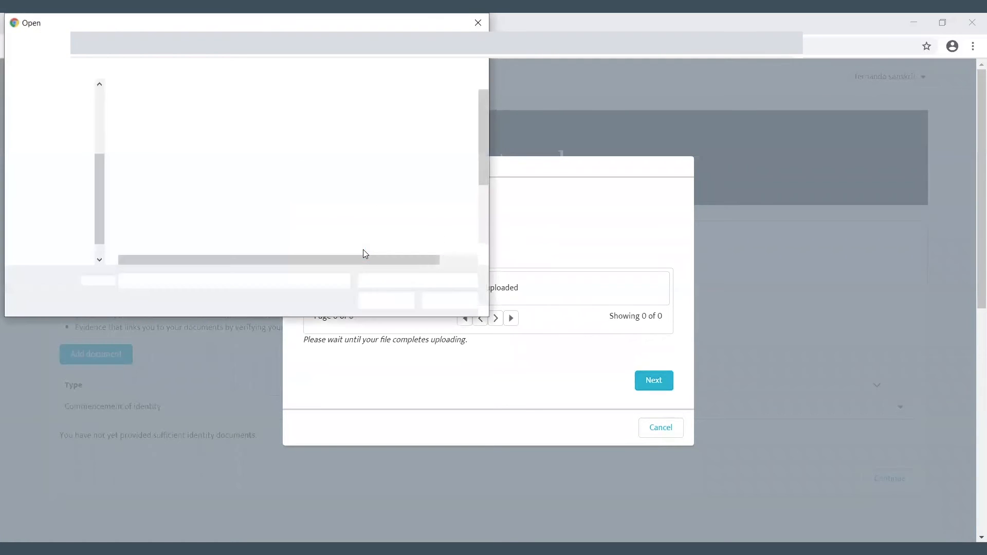
click(170, 204)
click(413, 300)
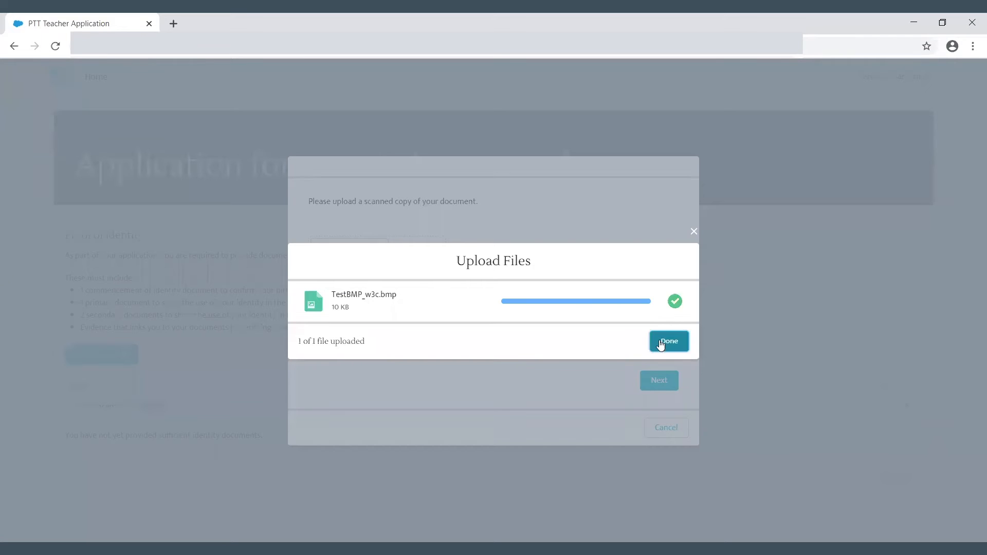
click(659, 342)
click(653, 381)
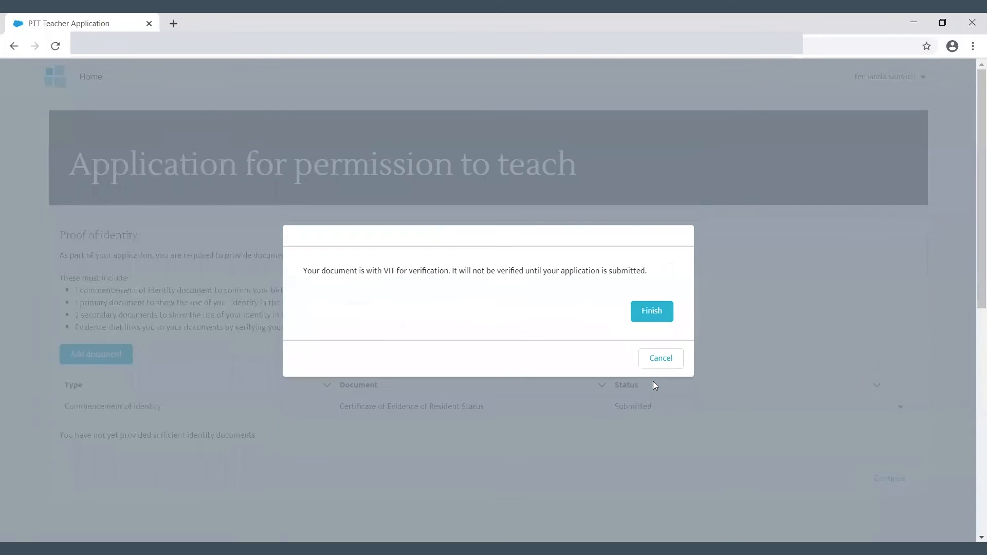
click(637, 311)
- Add a secondary use in the community document, choosing Trusted Referees Report as the alternate document
click(71, 358)
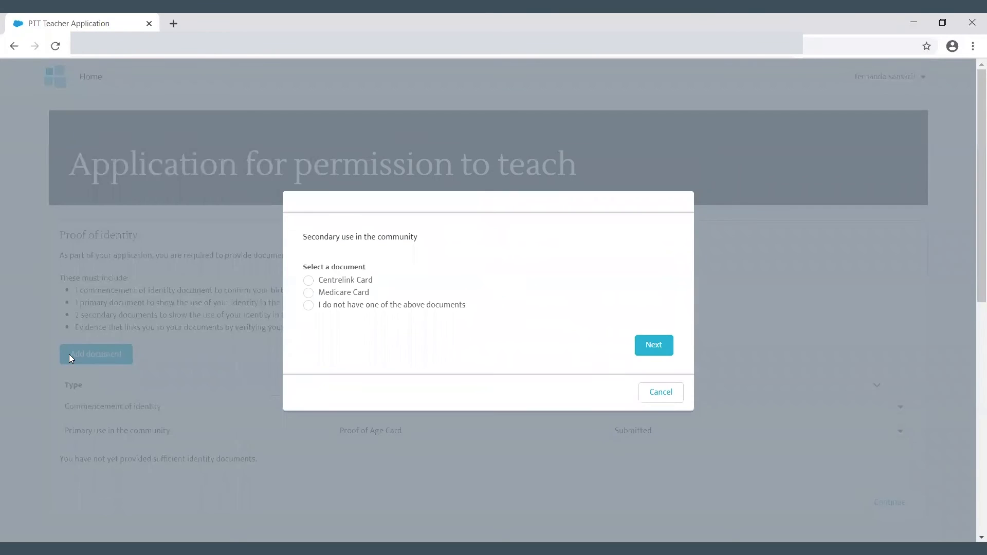
click(307, 304)
click(653, 345)
click(308, 378)
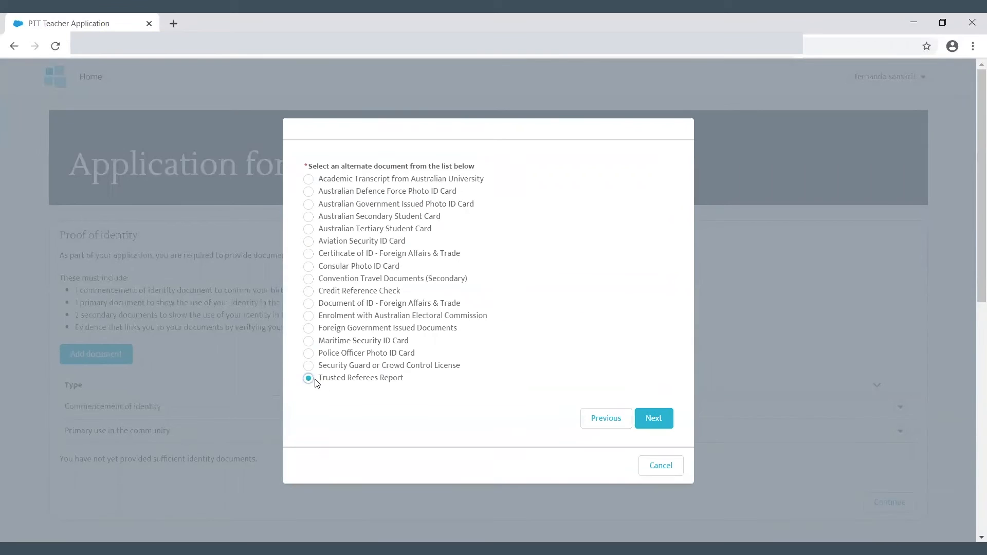
click(654, 416)
- Upload PDF file D.pdf as the scanned Trusted Referees Report and finish adding the document
click(348, 255)
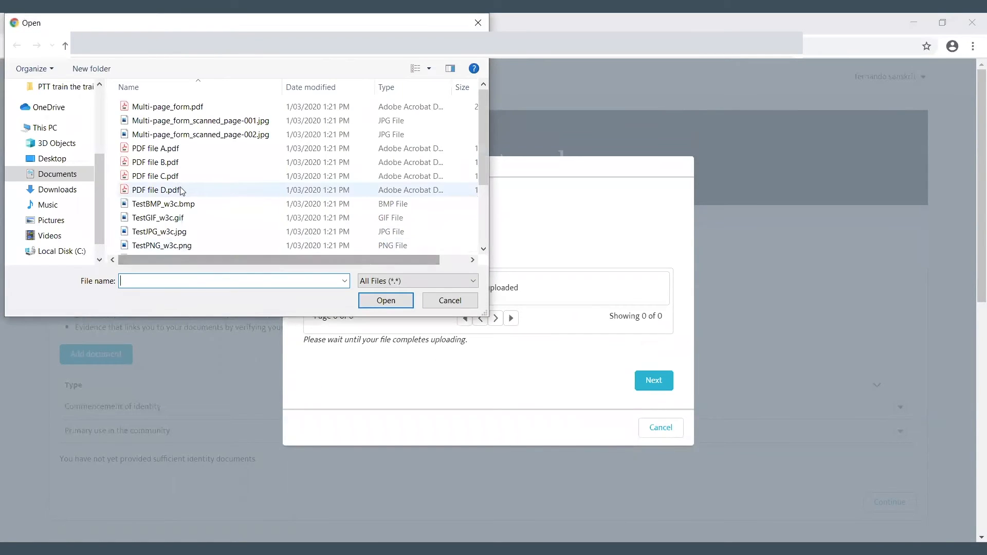
click(170, 190)
click(386, 300)
click(676, 345)
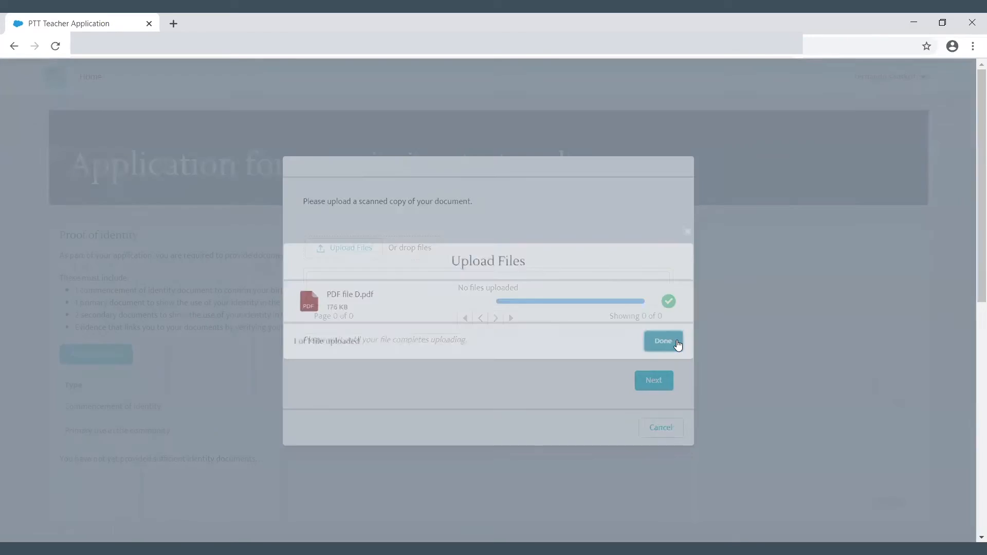
click(658, 383)
click(649, 312)
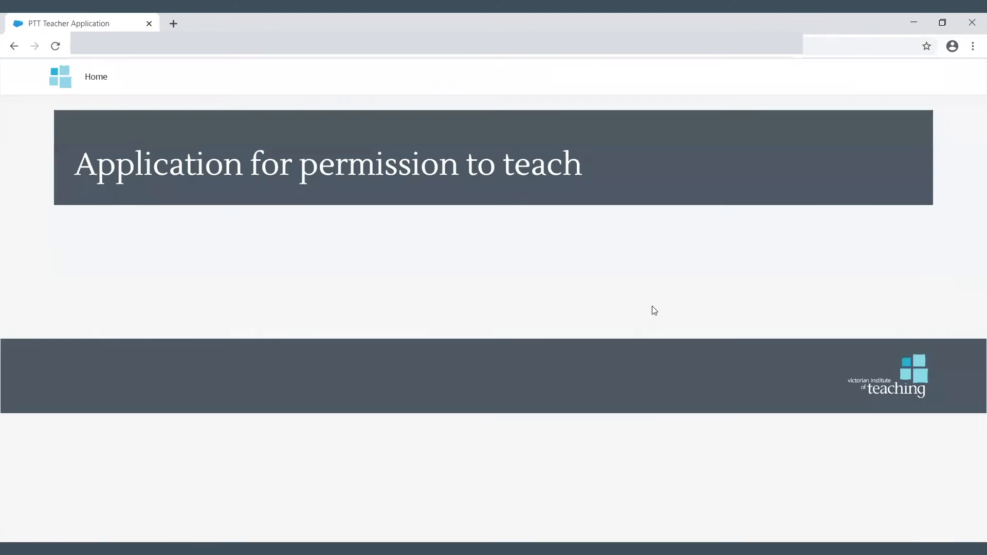
- Add another secondary use in the community document, choosing Maritime Security ID Card as the alternate document
click(115, 357)
click(318, 306)
click(664, 351)
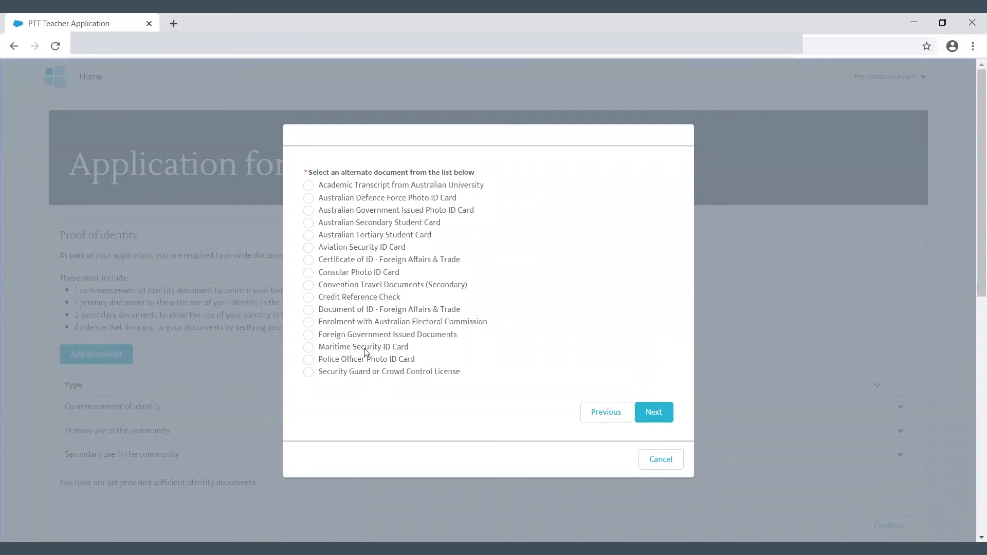
click(309, 347)
click(654, 412)
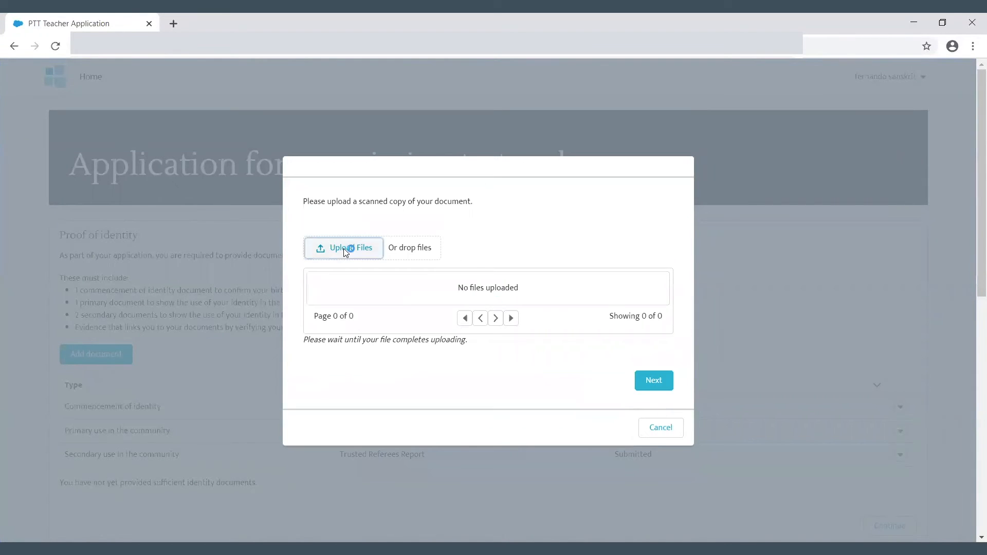
- Upload TestBMP_w3c.bmp as the scanned Maritime Security ID Card and finish adding the document
click(343, 248)
click(191, 205)
click(385, 301)
click(667, 341)
click(662, 385)
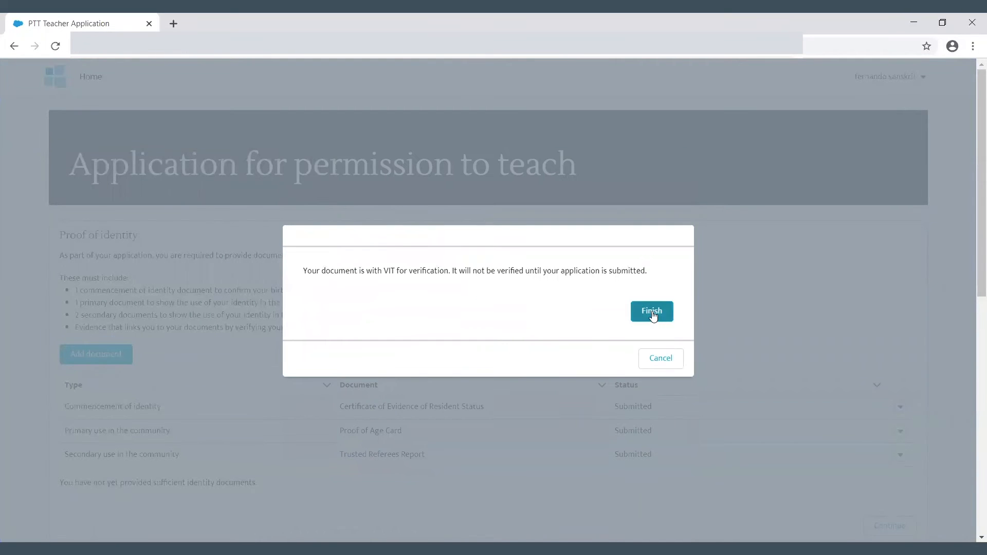
click(651, 314)
- Start adding the identity verification evidence and open the verification of identity form to read its instructions and sections 1 to 4
click(121, 353)
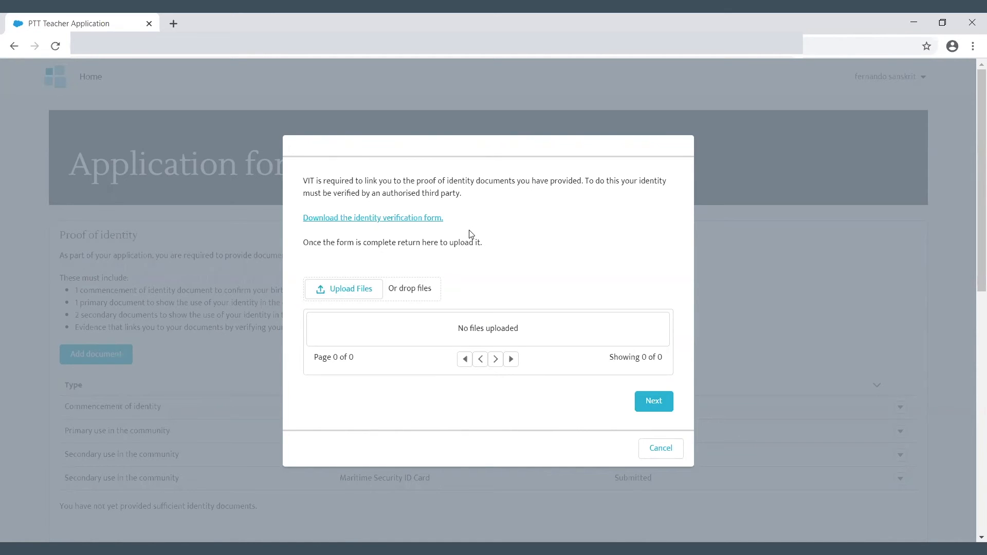
click(411, 218)
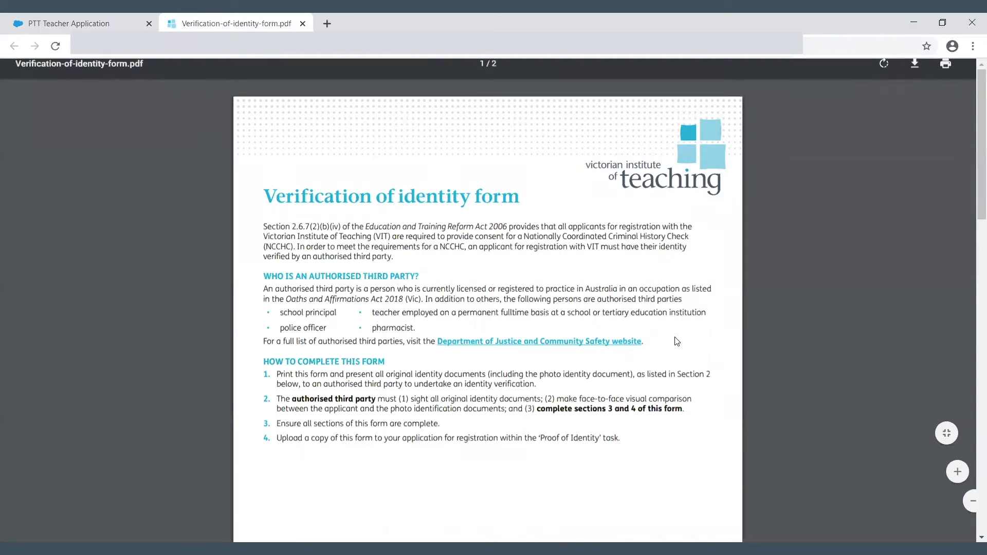
scroll(676, 341, down, 3)
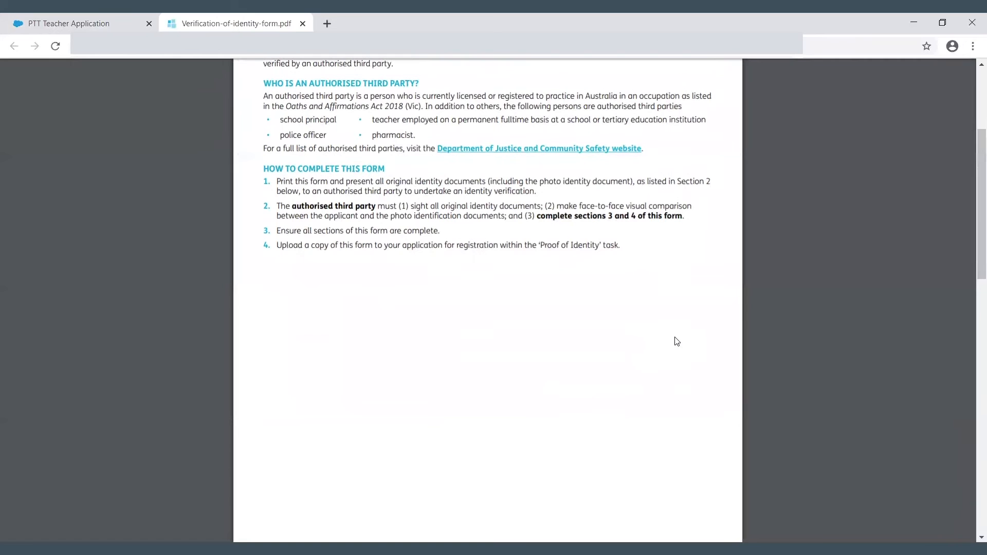
scroll(677, 341, down, 8)
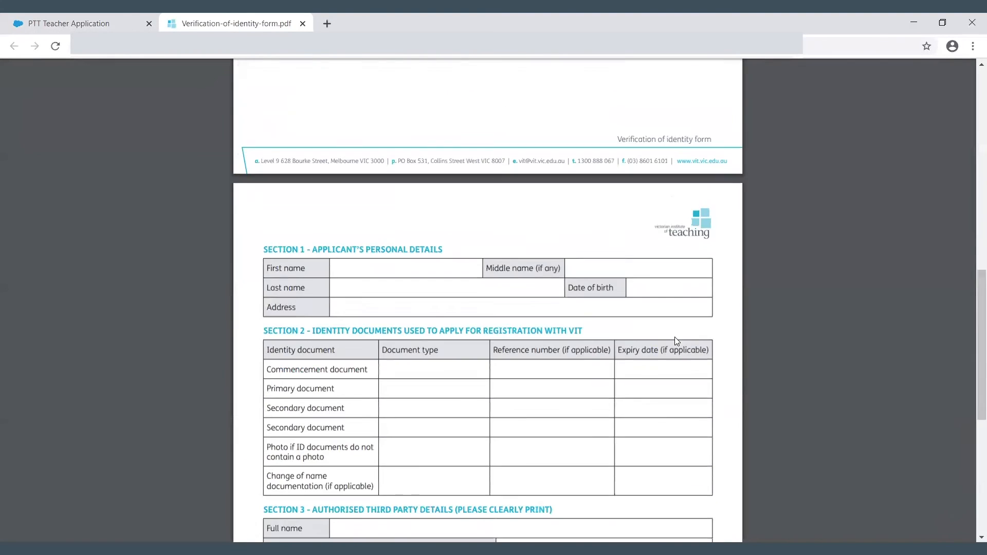
scroll(677, 342, down, 2)
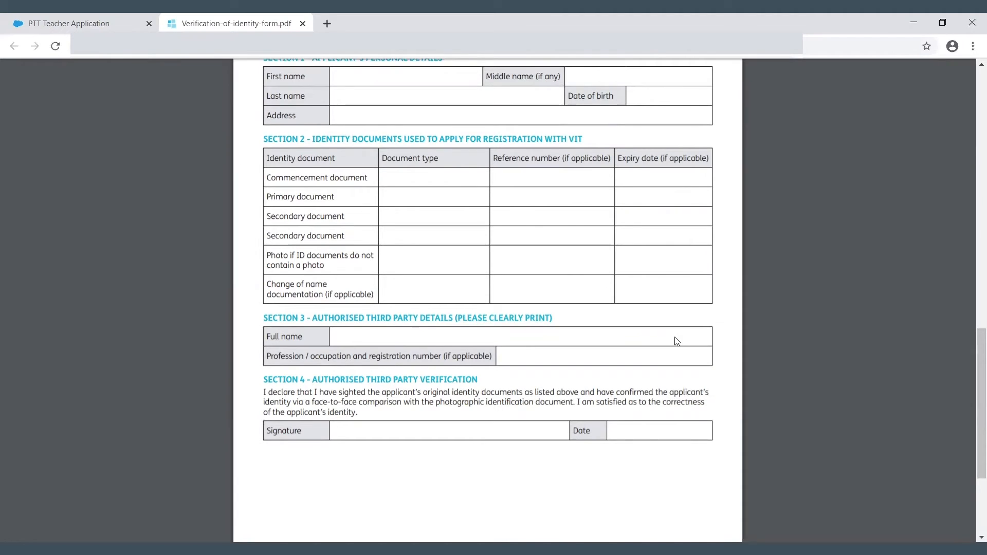
- Back in the application, upload TestBMP_w3c.bmp as the completed identity verification form and complete the Proof of identity section
click(81, 27)
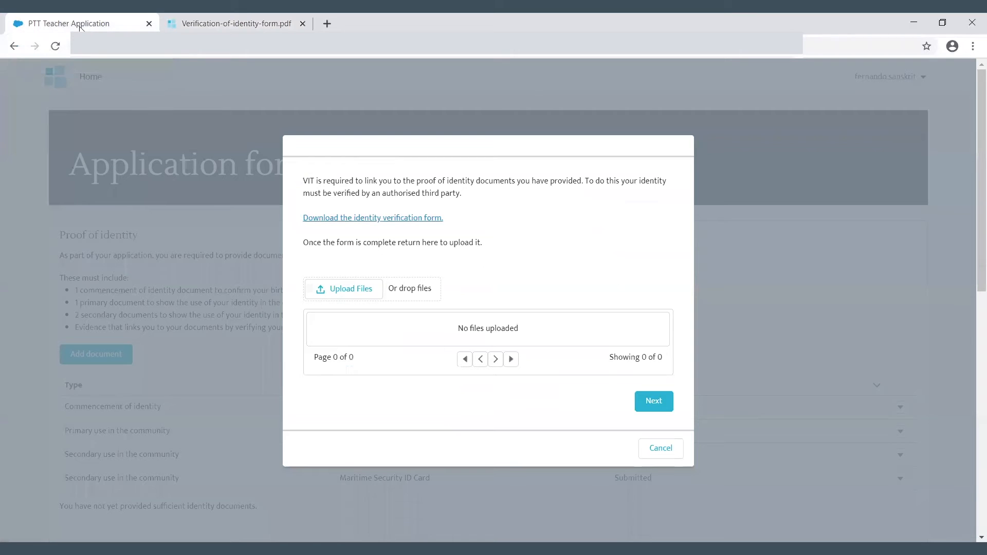
click(346, 291)
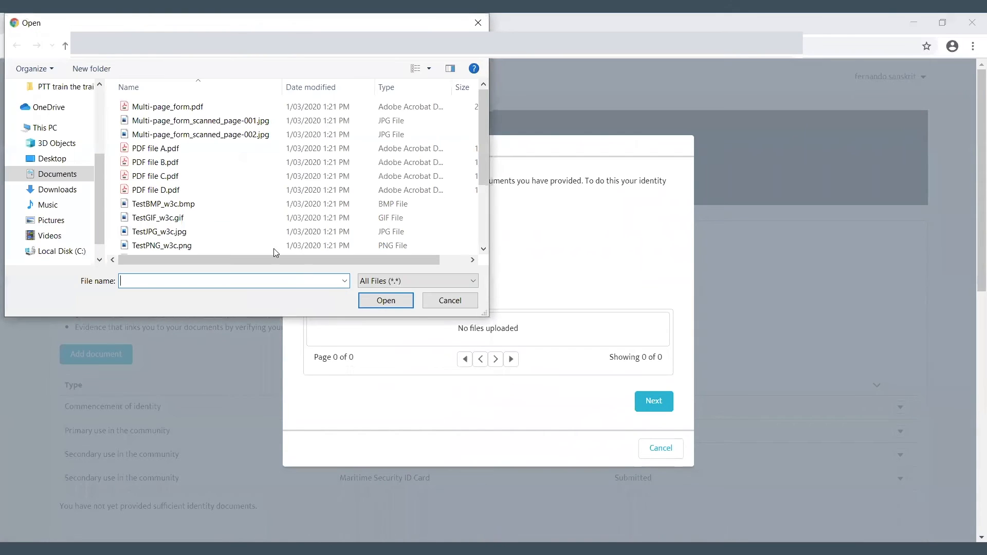
click(195, 204)
click(374, 305)
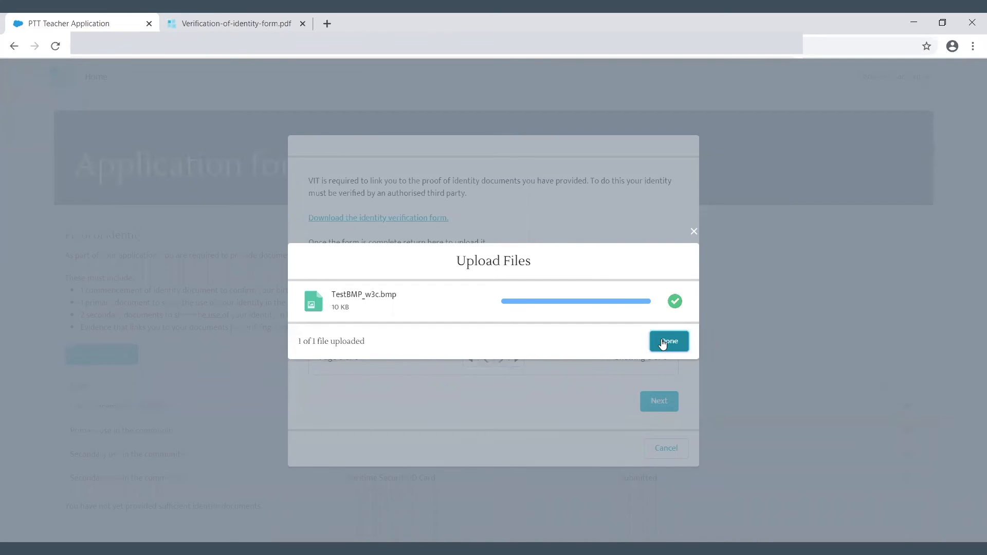
click(658, 341)
click(647, 407)
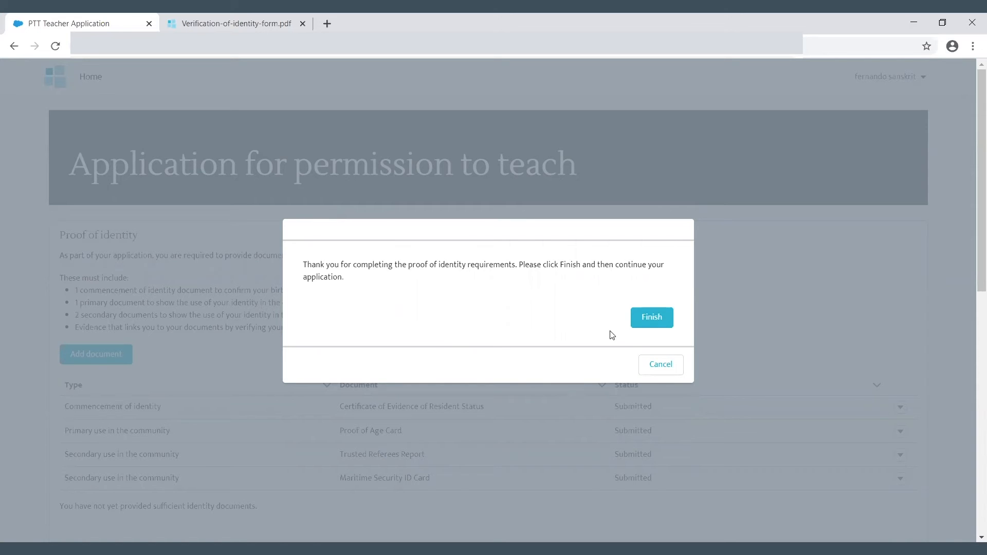
click(654, 315)
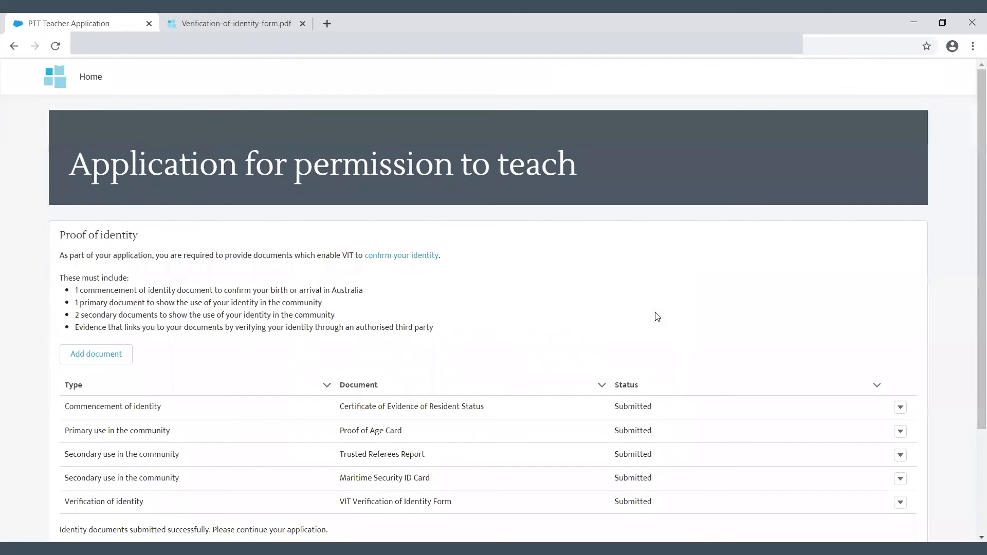
scroll(657, 316, down, 3)
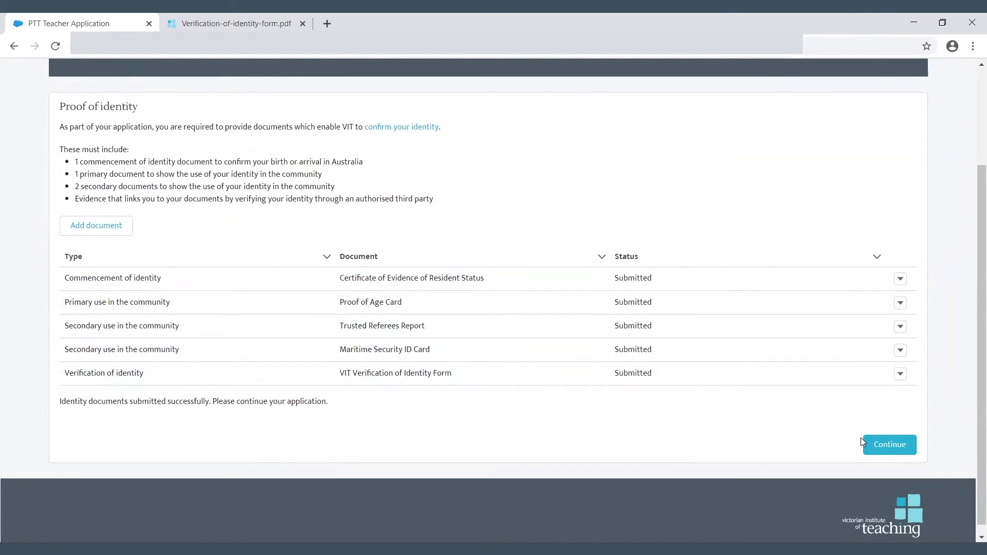
click(884, 446)
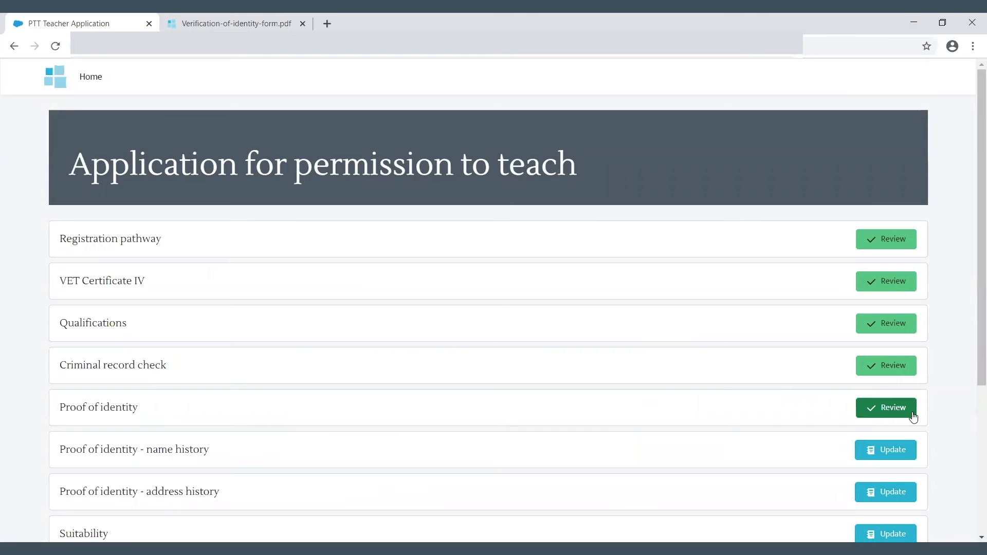
- Open the Proof of identity name history section, accept the listed name and continue
scroll(913, 416, down, 1)
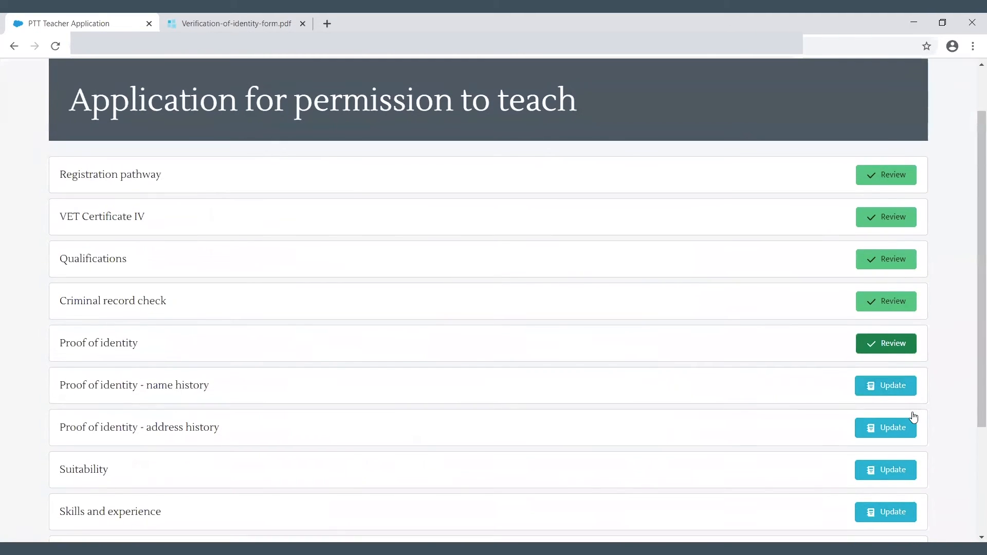
click(875, 395)
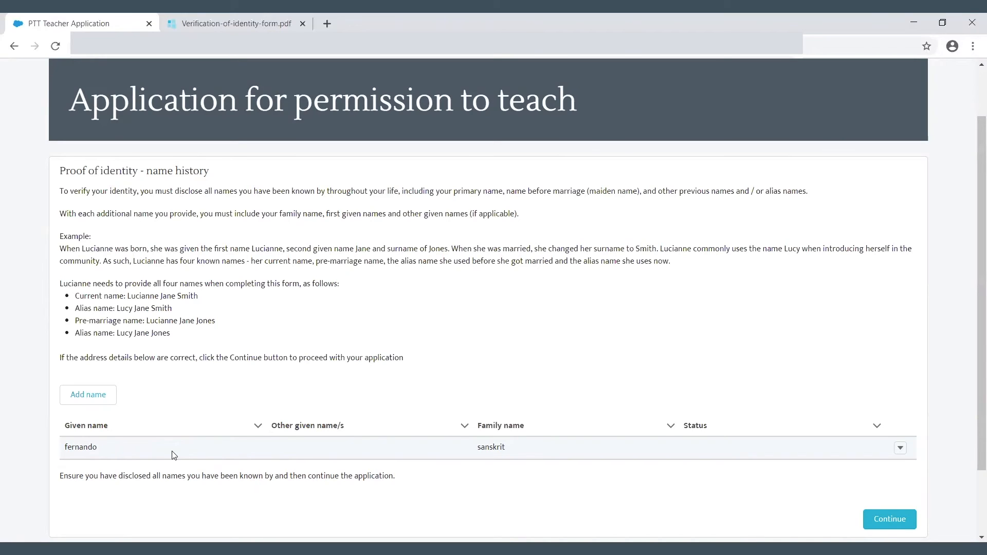
click(889, 519)
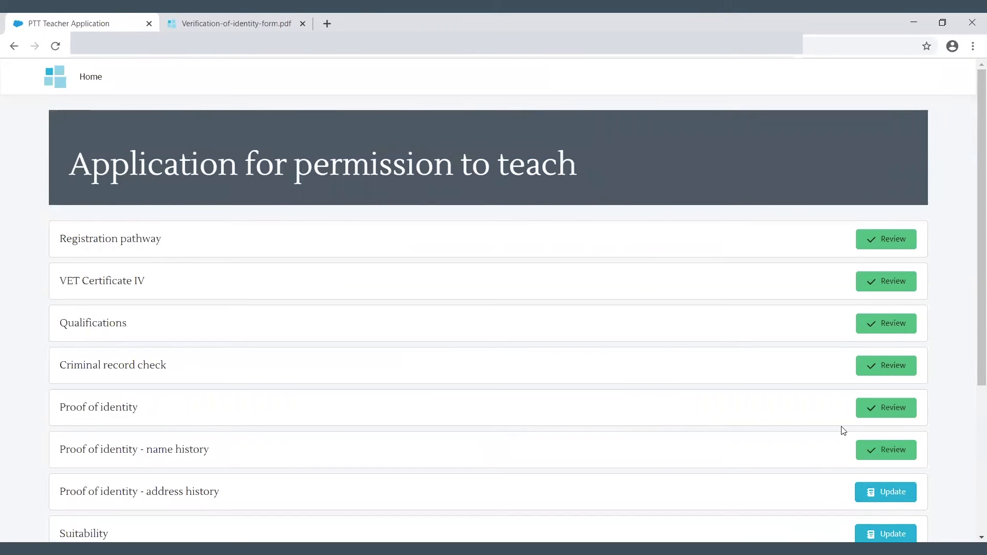
- Open the Proof of identity address history section, accept the listed address and continue
scroll(844, 430, down, 3)
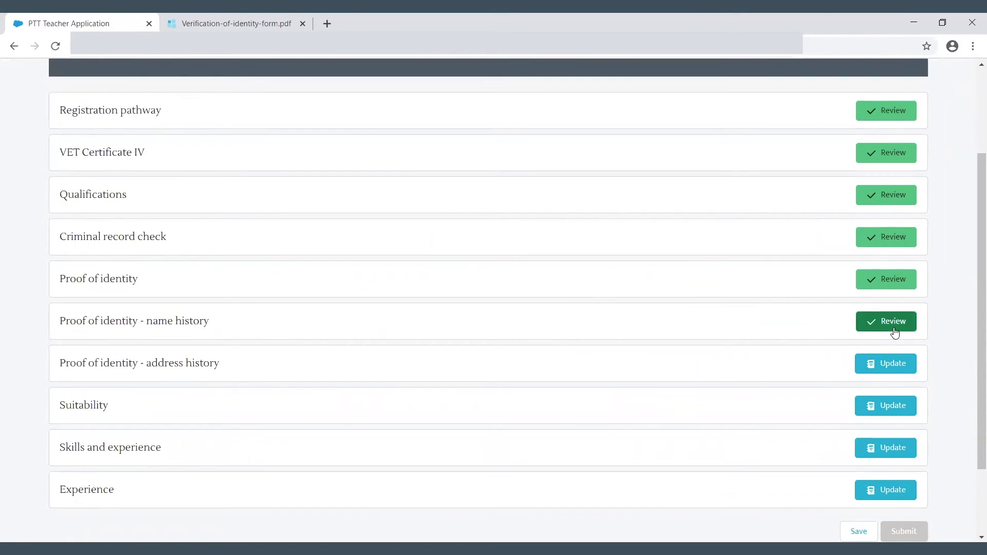
click(885, 363)
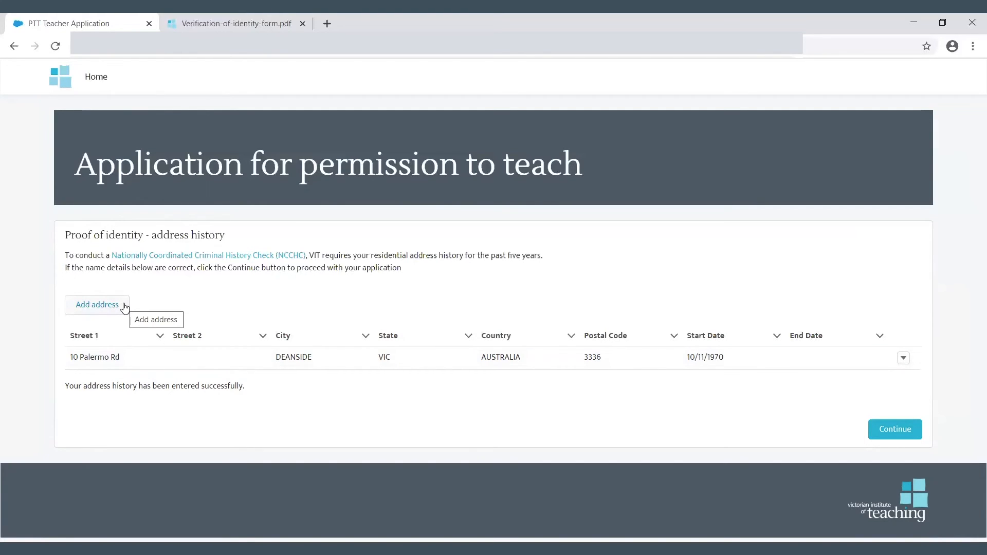
click(897, 430)
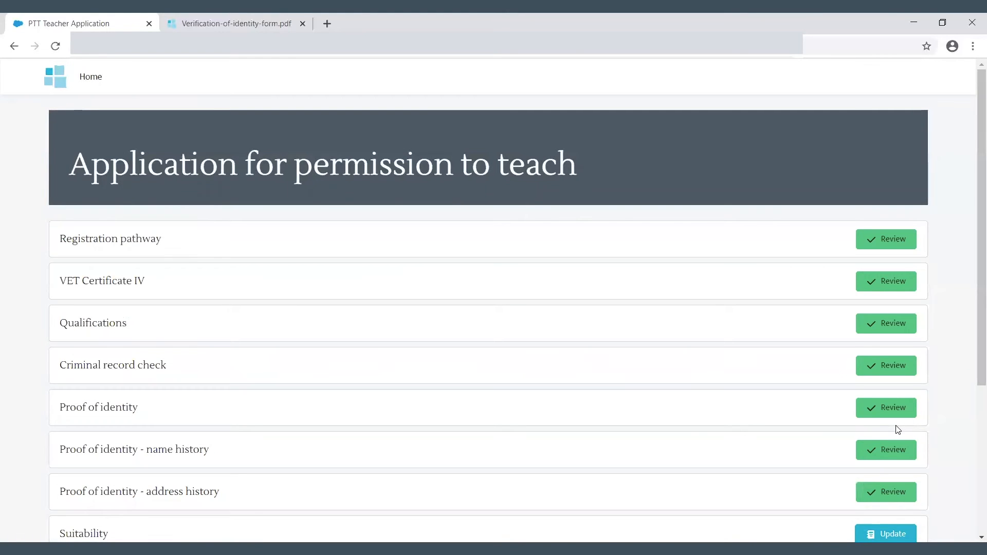
- Open the Suitability section and answer No to professional history questions 1 to 5
scroll(897, 430, down, 3)
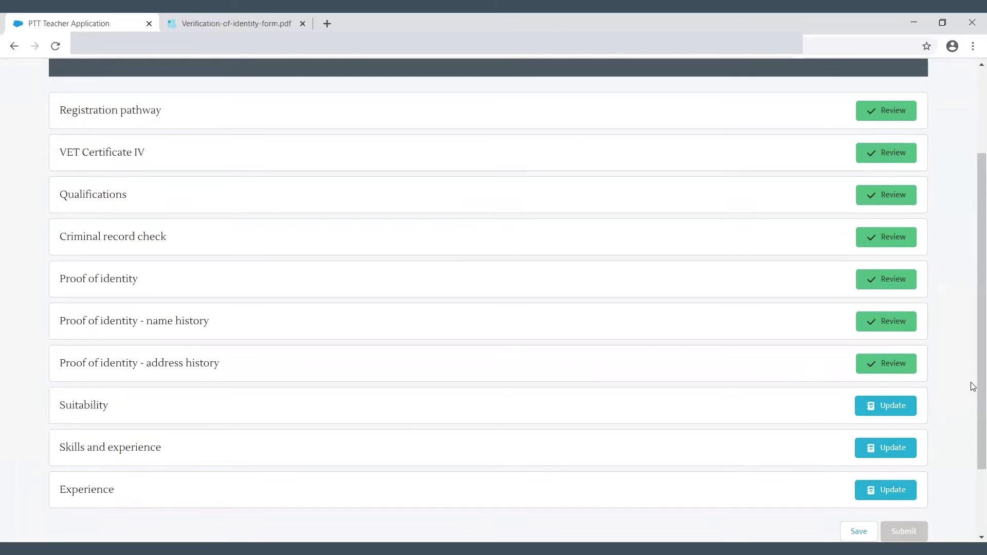
click(899, 409)
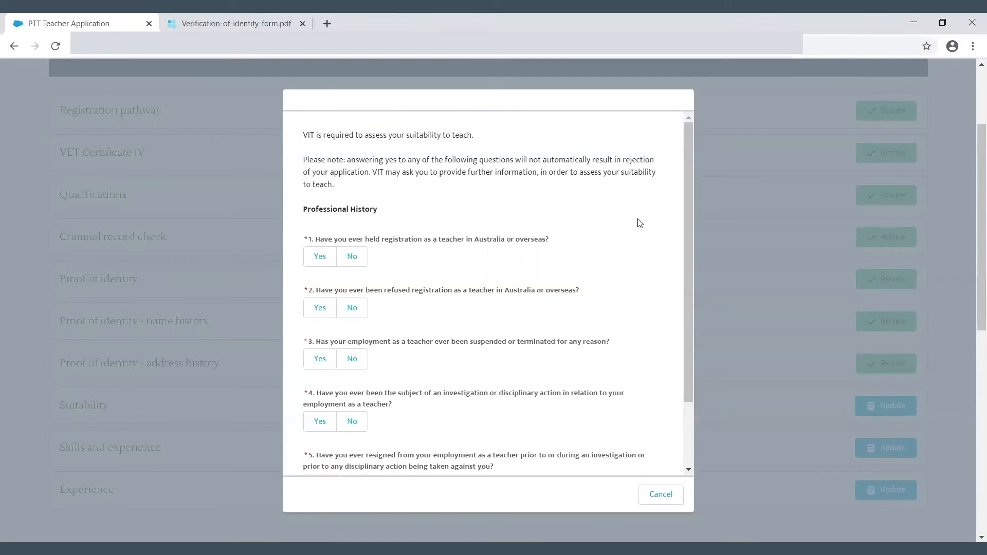
click(353, 258)
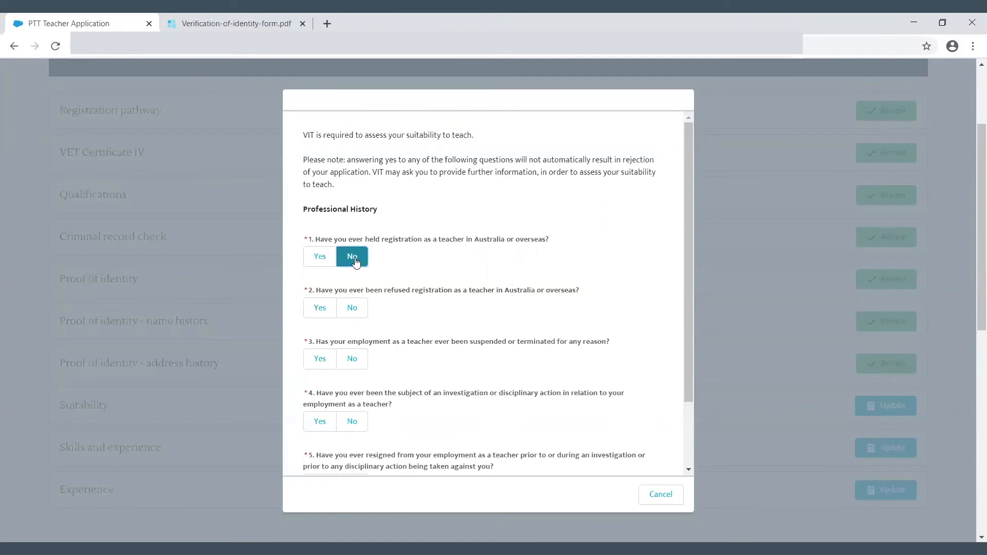
click(355, 311)
click(352, 363)
click(351, 424)
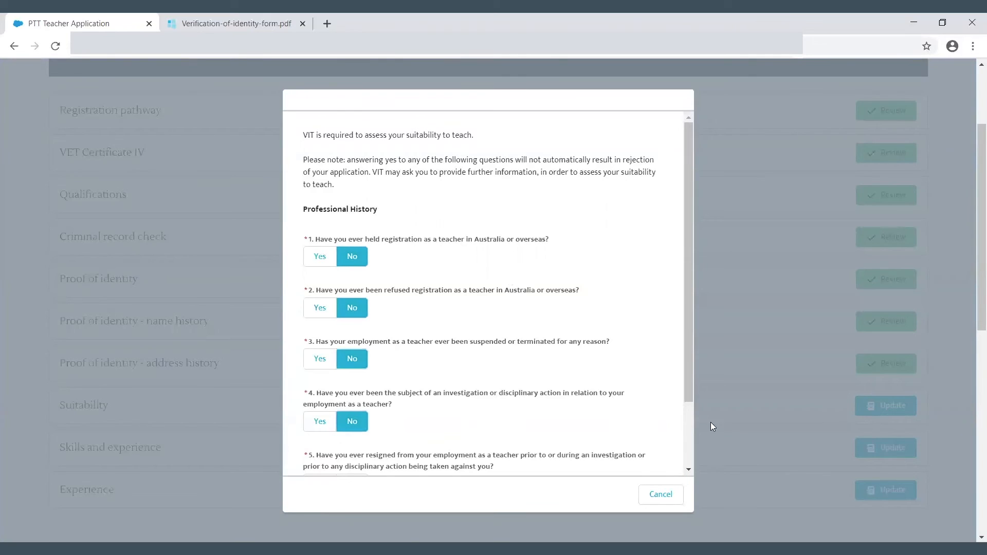
drag(691, 363, 684, 442)
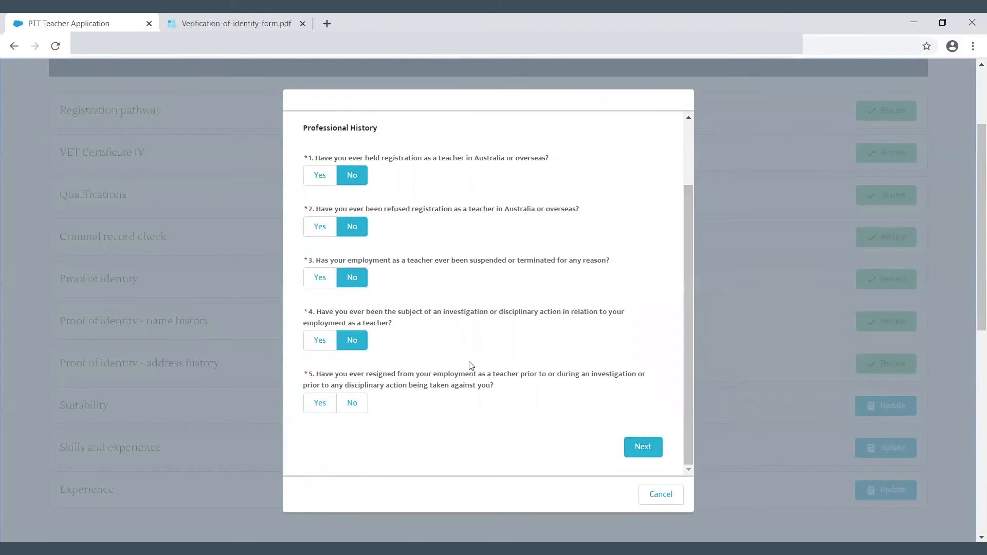
click(353, 403)
click(642, 449)
- Answer No to suitability questions 6 to 10, including those on impairments and charges or convictions
click(352, 293)
click(352, 344)
click(654, 387)
click(352, 233)
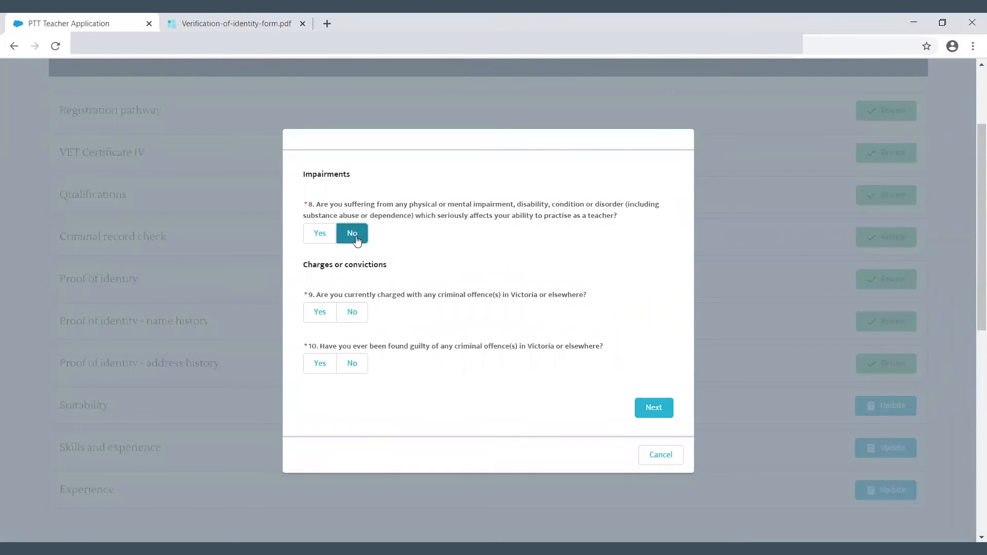
click(352, 312)
click(352, 363)
click(653, 408)
- Answer No to suitability questions 11 to 15, including suitability panel and overseas residence, and submit the answers
click(354, 307)
click(654, 349)
click(355, 268)
click(356, 345)
click(650, 390)
click(351, 312)
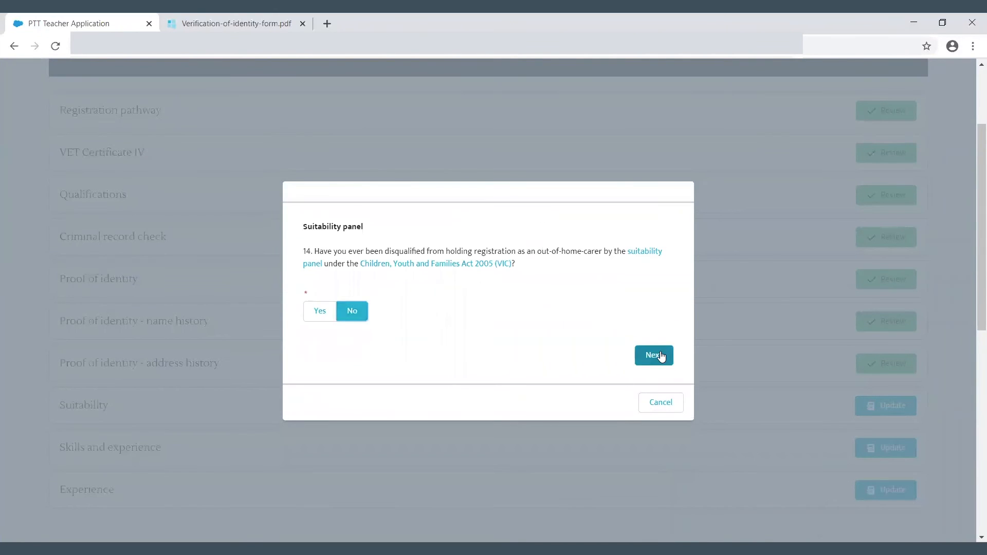
click(658, 354)
click(350, 314)
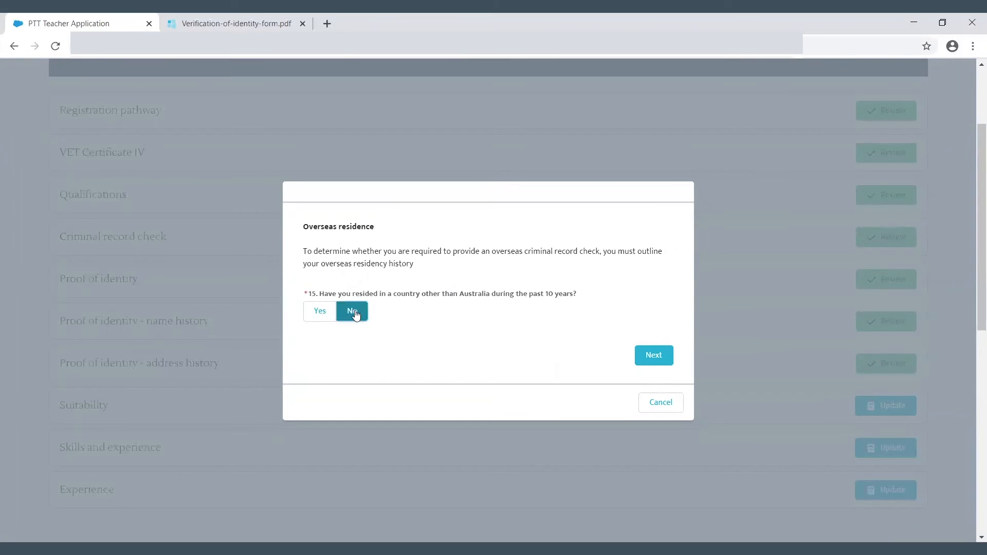
click(647, 353)
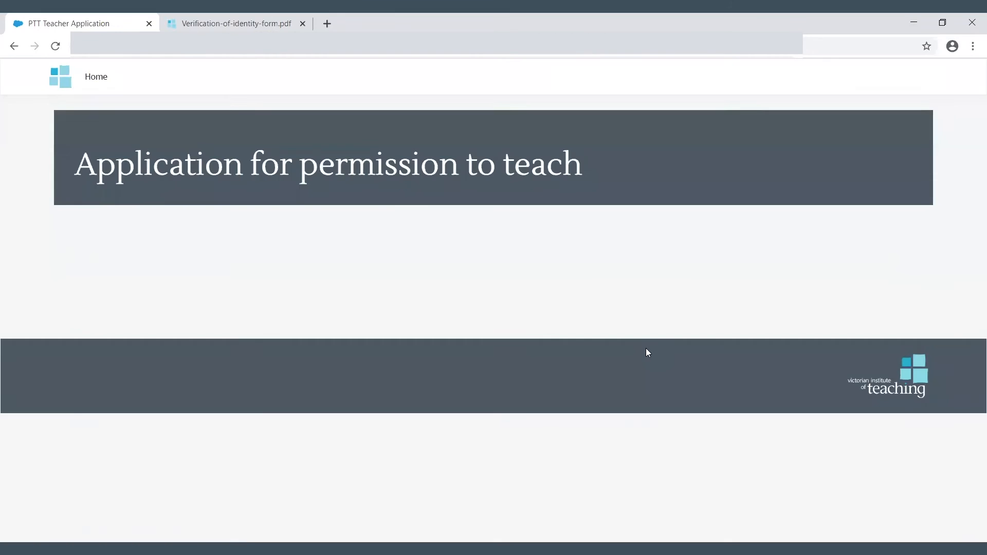
- Open the Skills and experience section and answer "test" for the subject skills and positive student relationships questions
scroll(882, 386, down, 4)
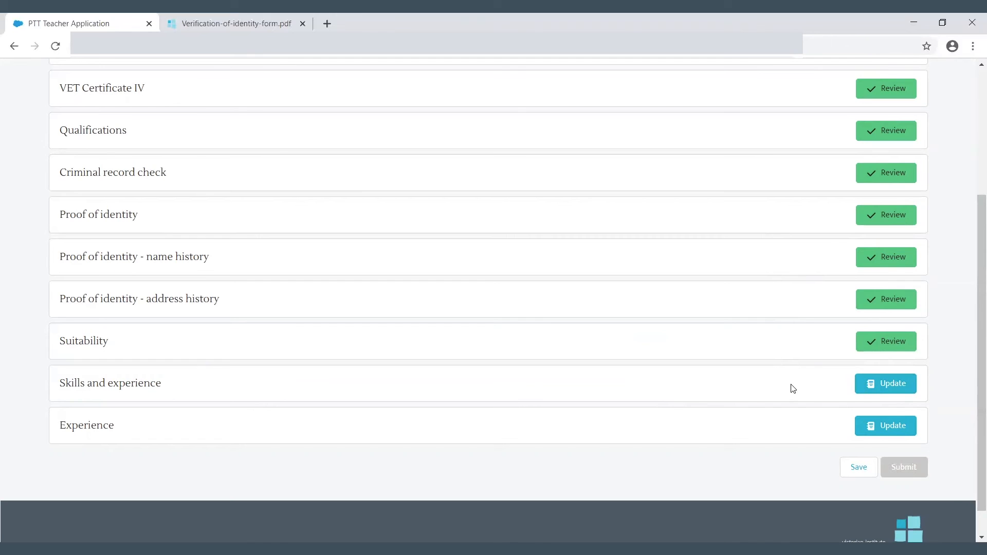
click(897, 384)
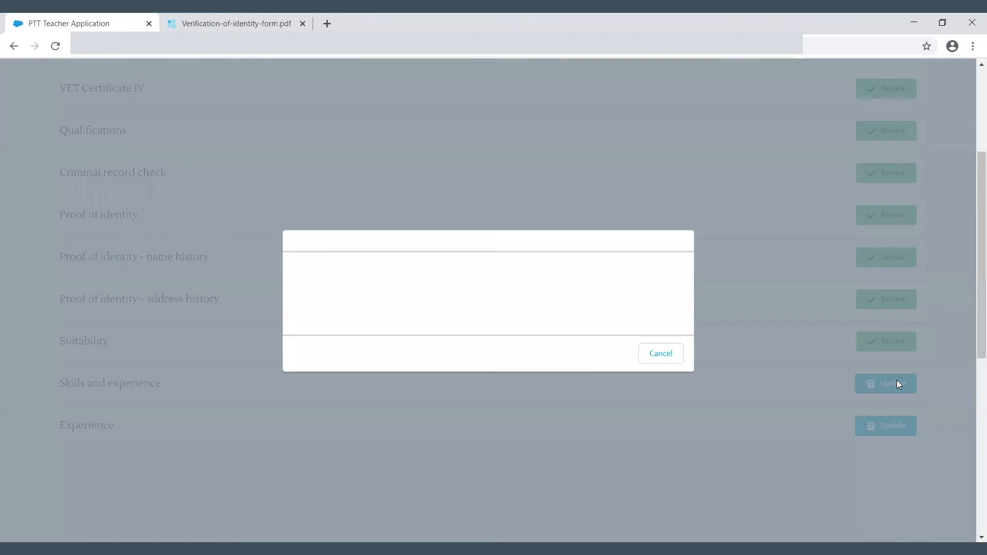
click(354, 220)
text(test)
click(341, 298)
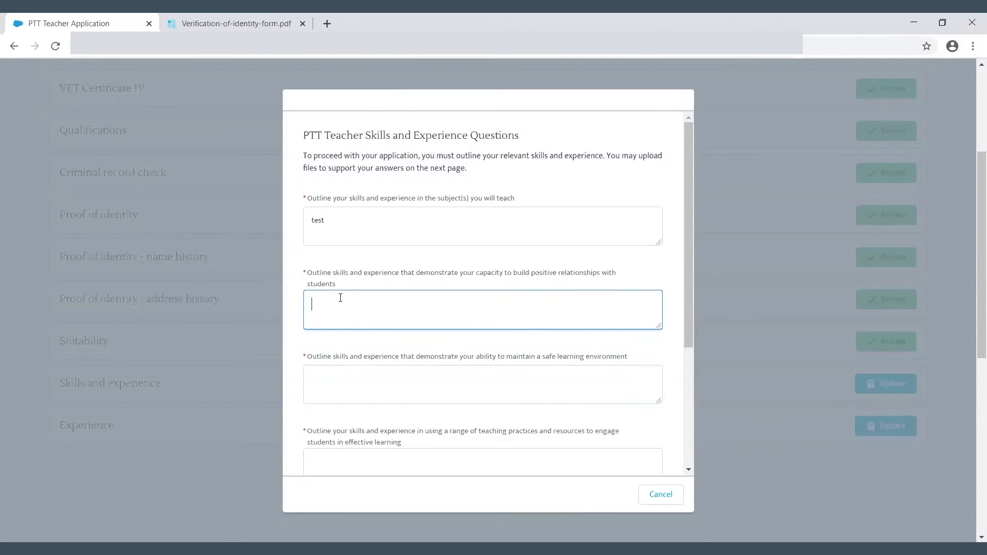
text(test)
- Enter "test" for the safe learning environment and the teaching practices and resources questions
scroll(386, 290, down, 1)
click(380, 318)
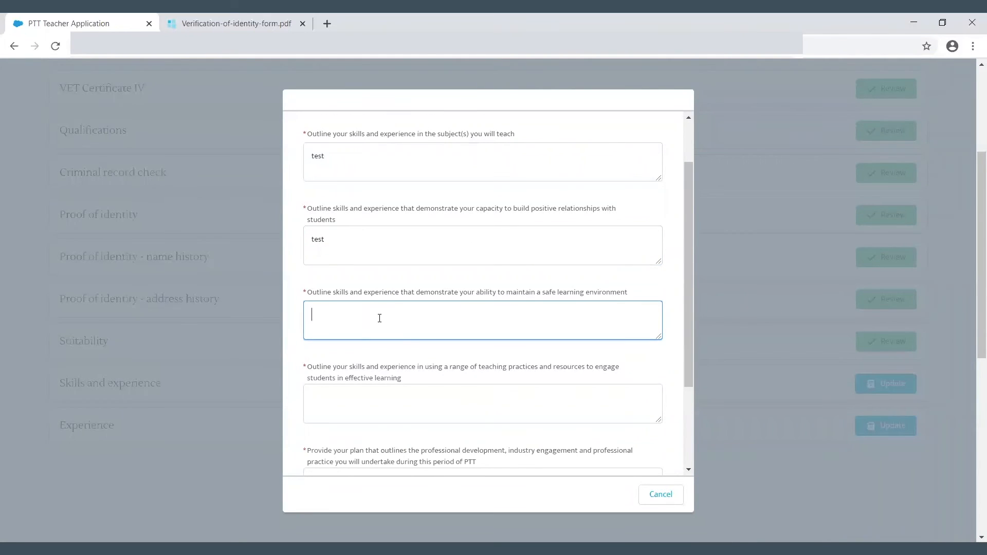
text(test)
scroll(379, 318, down, 1)
click(373, 287)
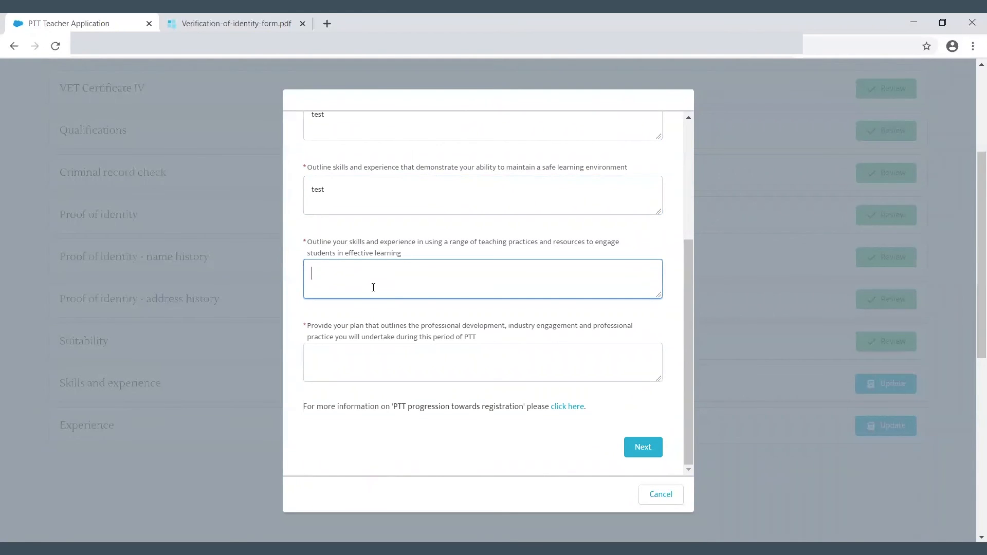
text(test)
- Open the linked information on PTT progression towards registration and read through the registration application terms page
scroll(374, 287, down, 2)
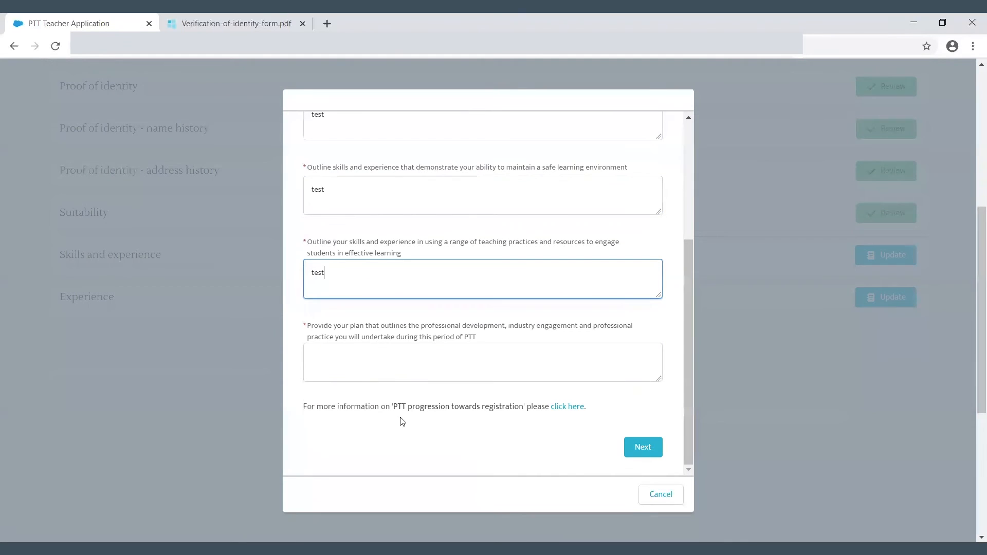
click(567, 407)
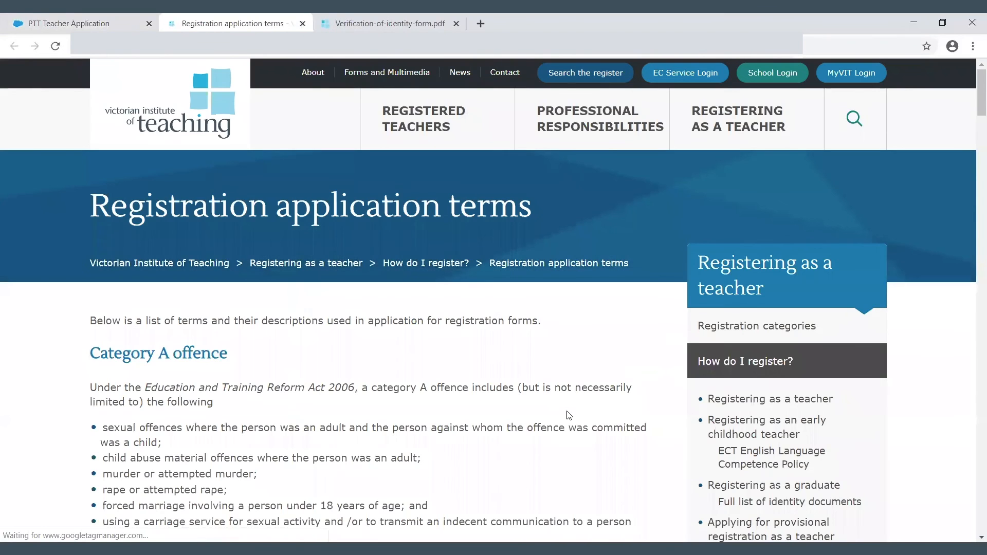
scroll(569, 414, down, 1)
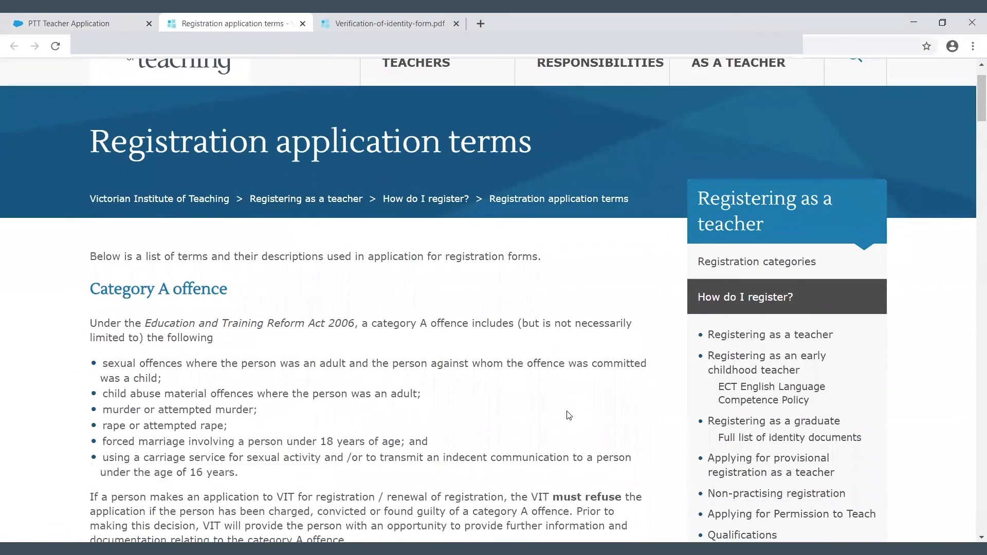
scroll(569, 414, down, 3)
scroll(568, 414, down, 5)
scroll(569, 416, down, 6)
scroll(568, 416, down, 6)
scroll(568, 410, down, 4)
scroll(567, 411, up, 5)
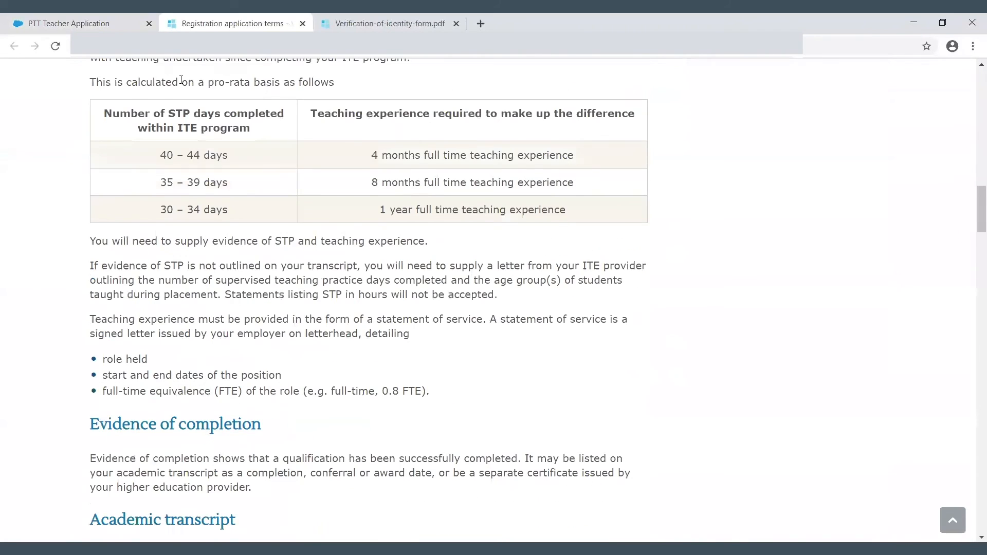
- Return to the PTT Teacher Application, enter "test" as the professional development plan and continue to the supporting files
click(123, 26)
click(351, 355)
text(test)
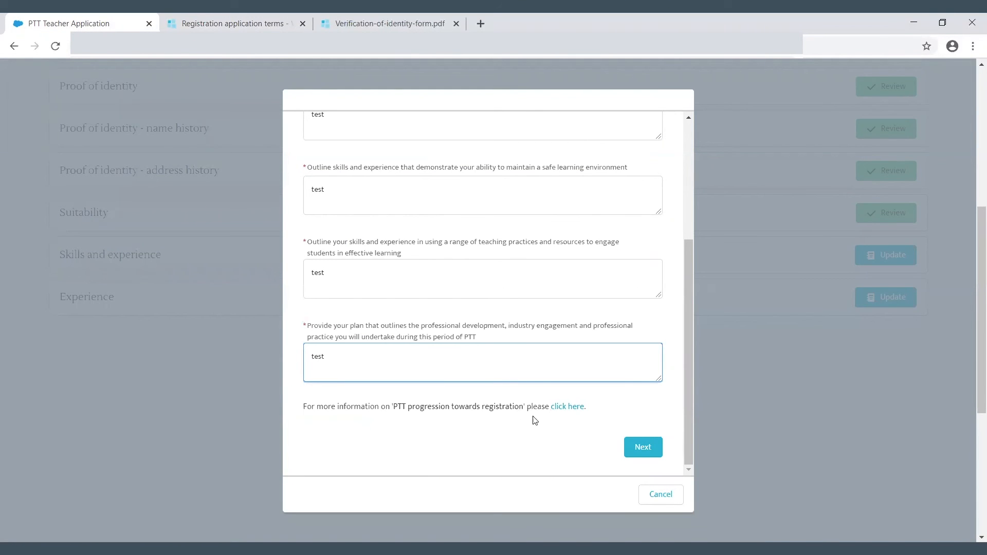
click(636, 453)
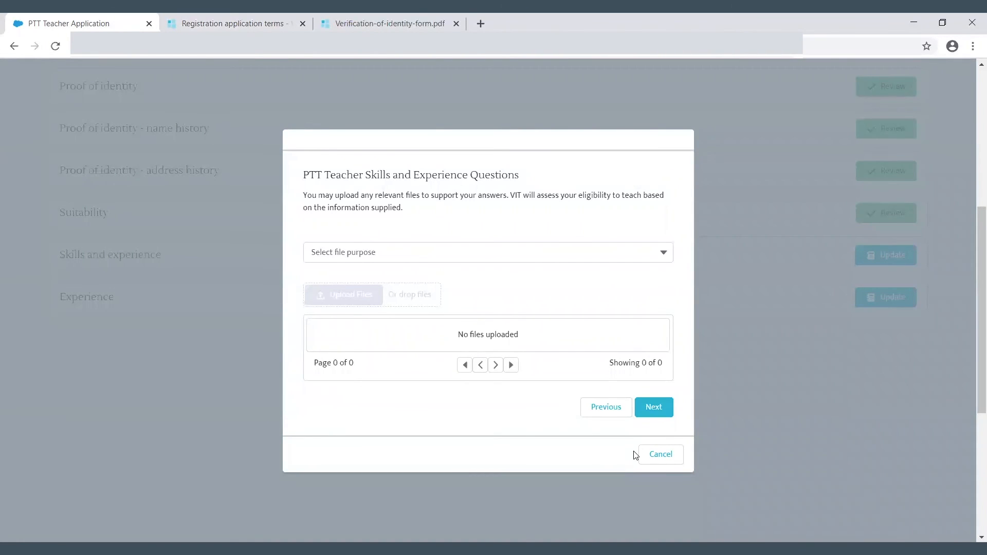
- Upload PDF file C.pdf as a supporting file with the purpose Skills and experience in teaching
click(662, 252)
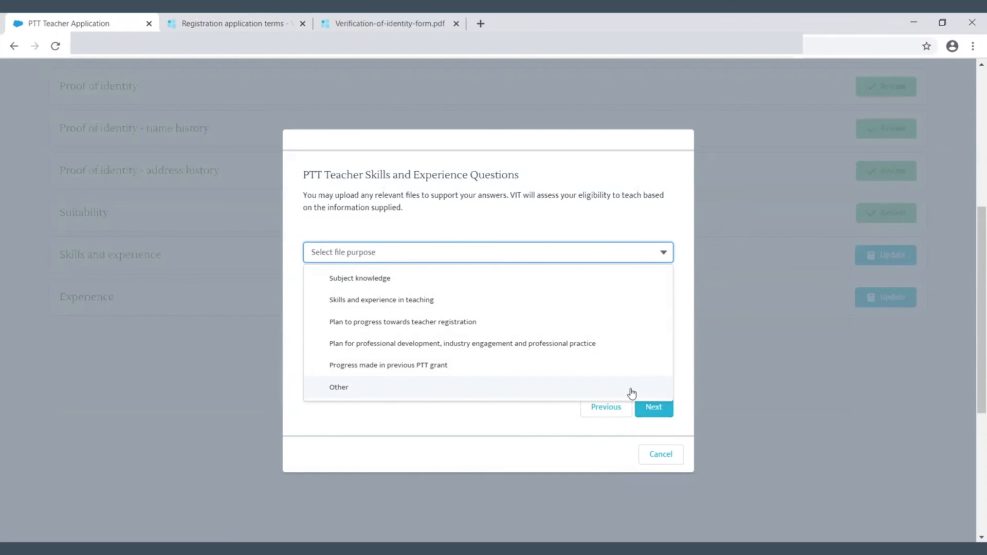
click(635, 300)
click(339, 294)
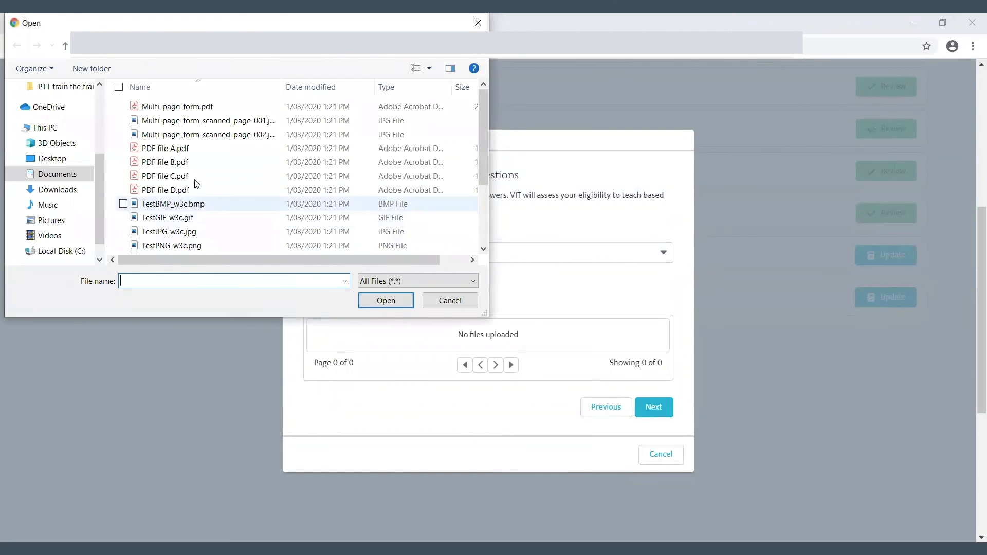
click(178, 175)
click(374, 302)
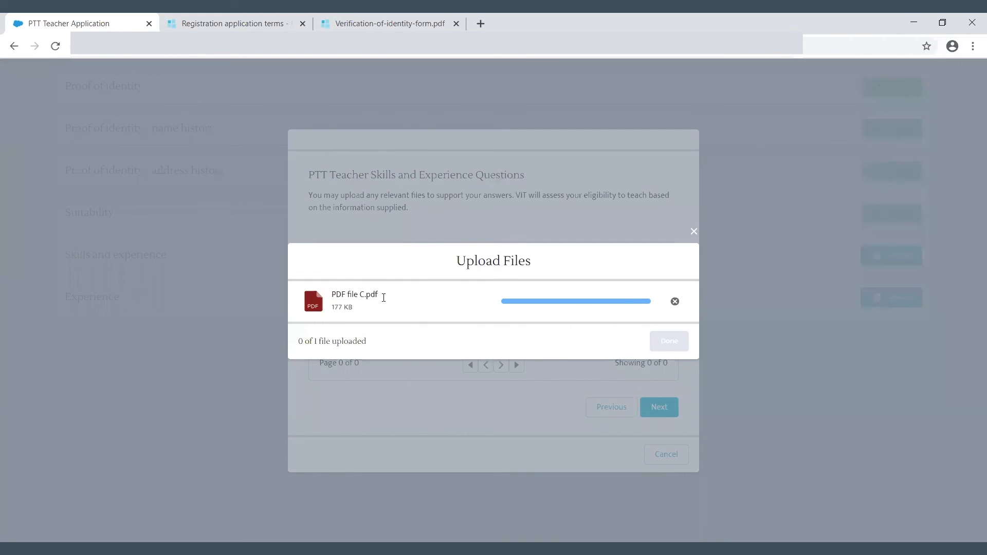
click(669, 341)
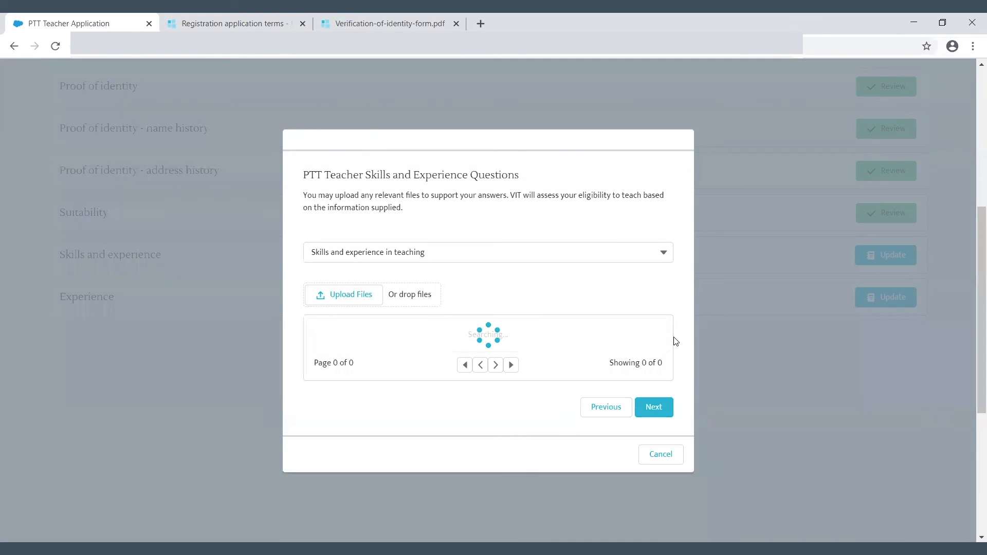
- Complete the Skills and experience section, and reopen it briefly to review the saved answers
click(663, 423)
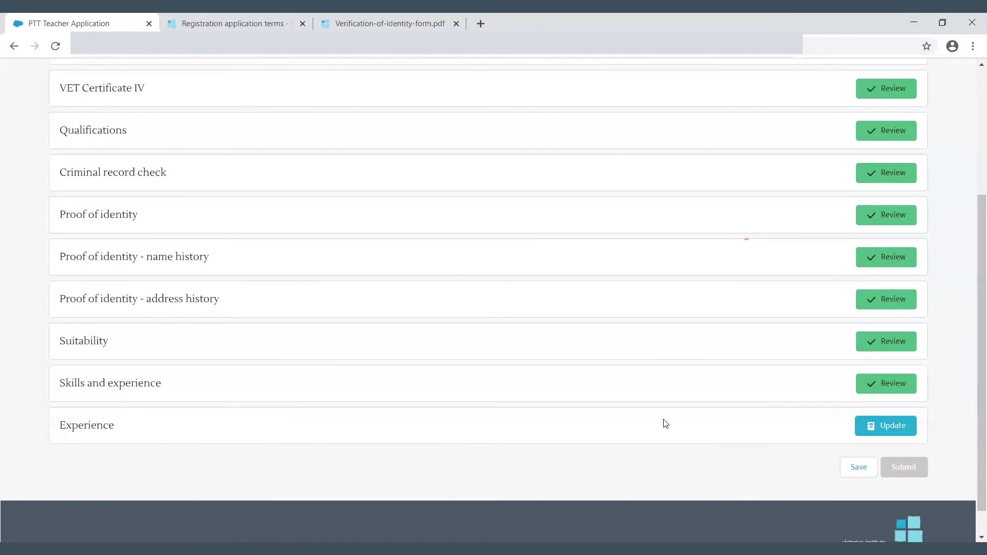
click(875, 385)
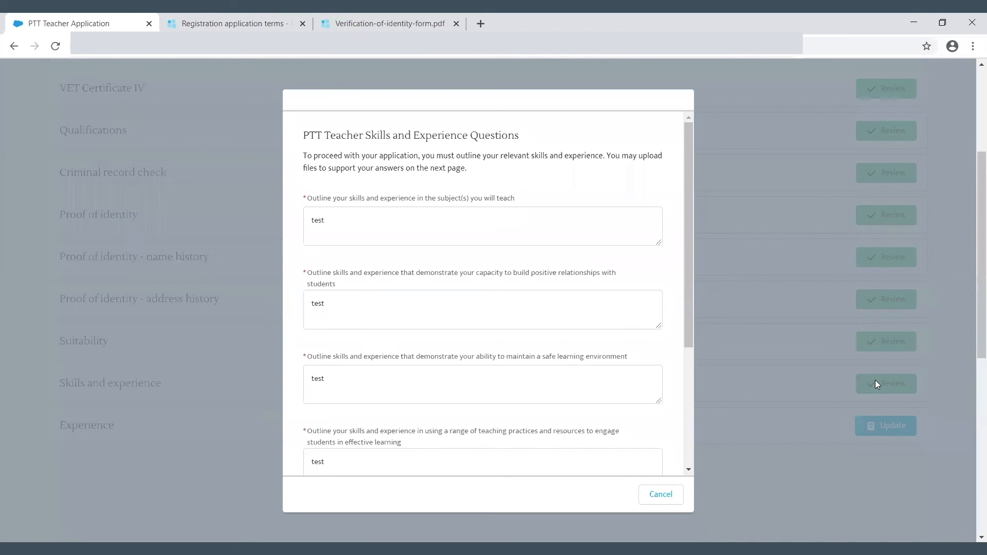
click(660, 492)
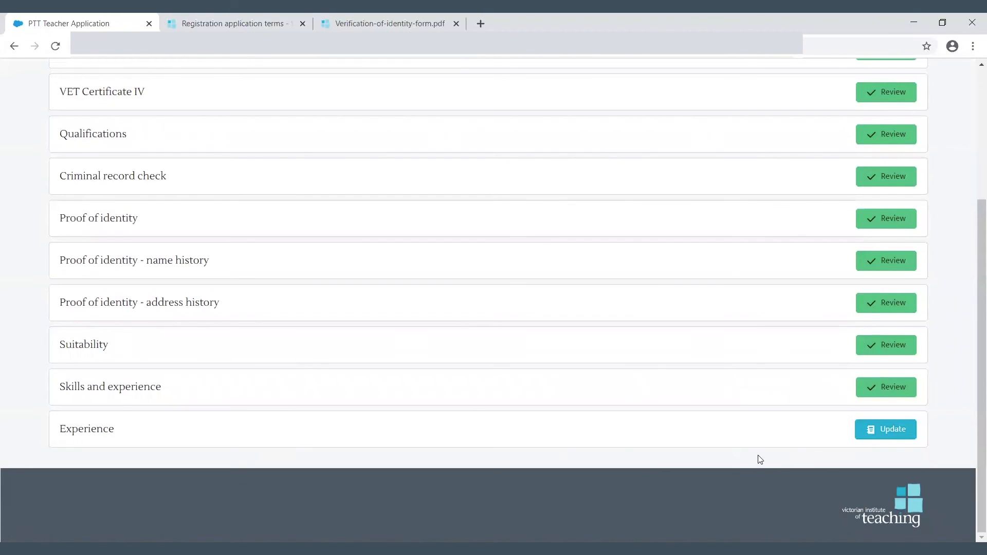
- Open the Experience section and add a Teaching experience with Turkish community centre as the employer
click(892, 437)
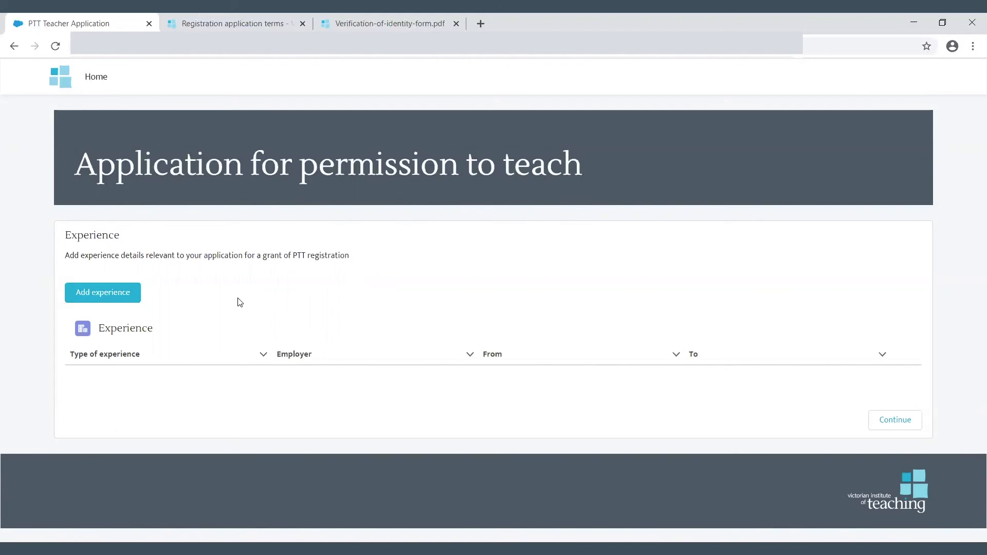
click(127, 298)
click(663, 216)
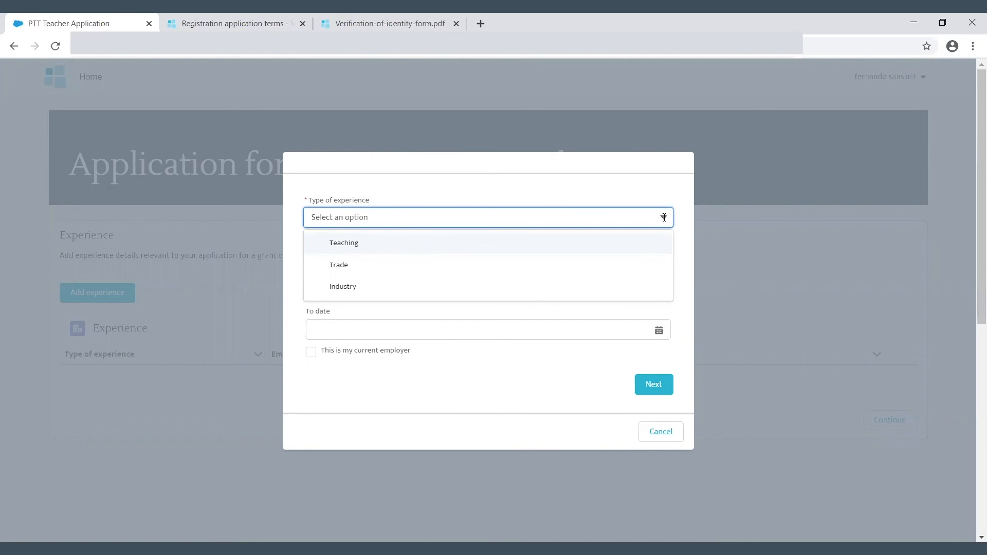
click(600, 243)
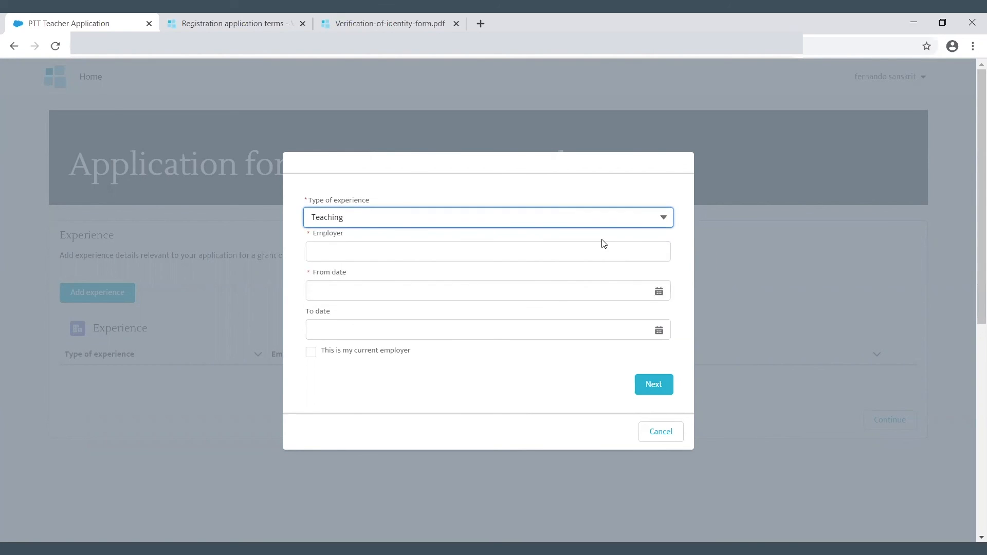
click(598, 246)
click(363, 278)
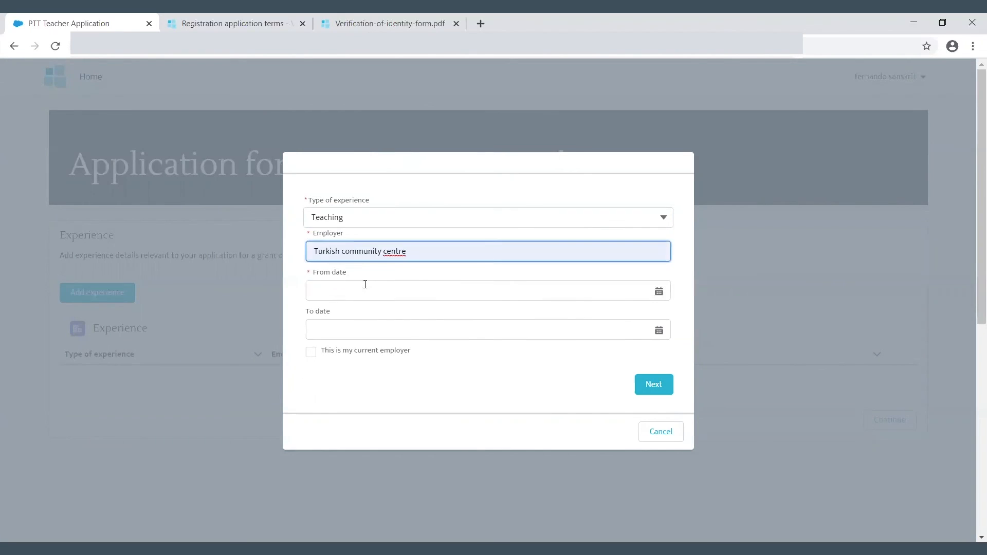
- Set the experience's from date to 06/04/2020, mark it as the current employer and continue
click(365, 285)
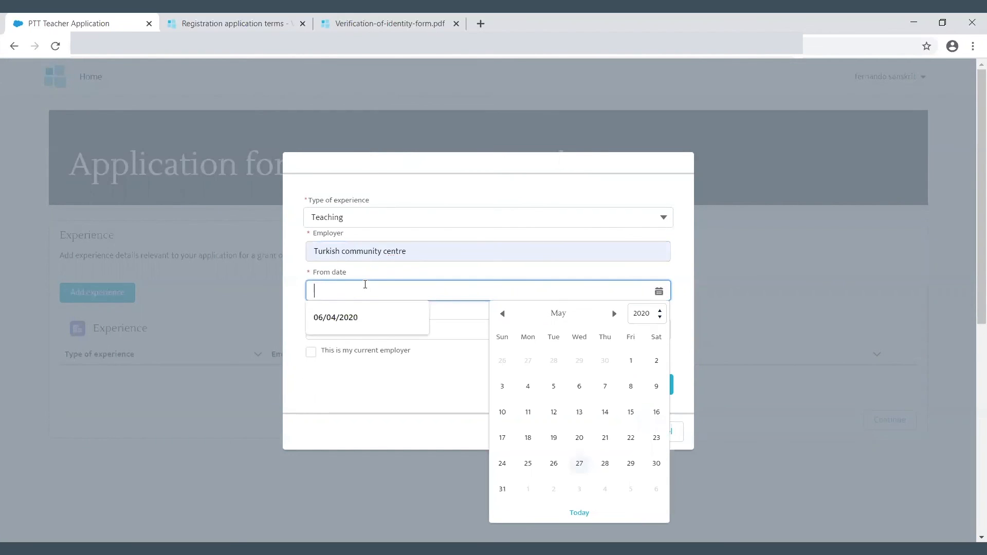
click(358, 317)
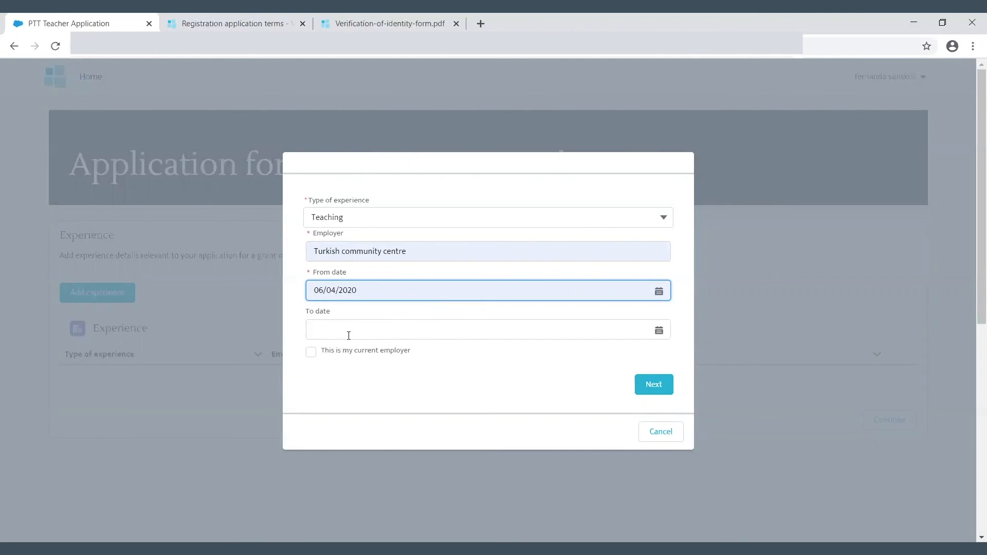
click(312, 353)
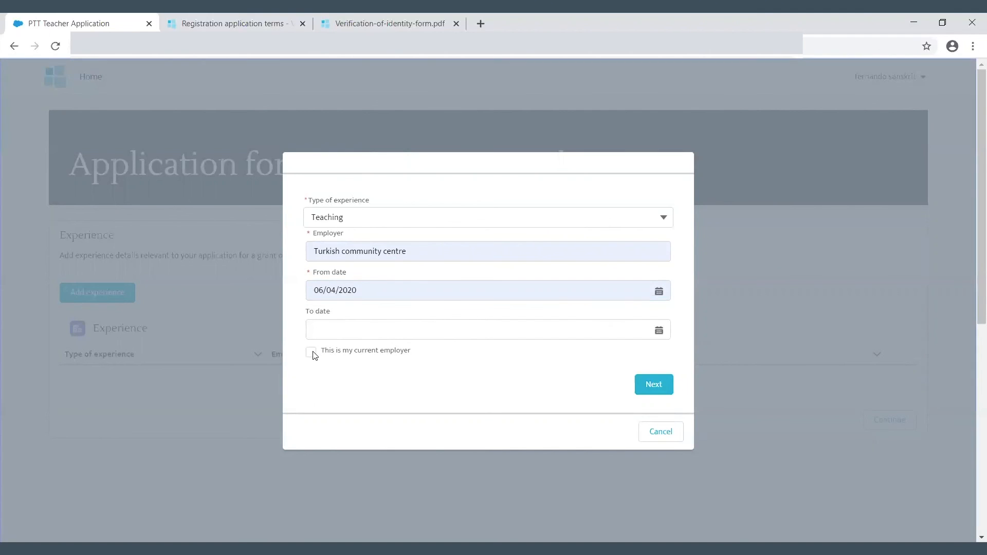
click(655, 386)
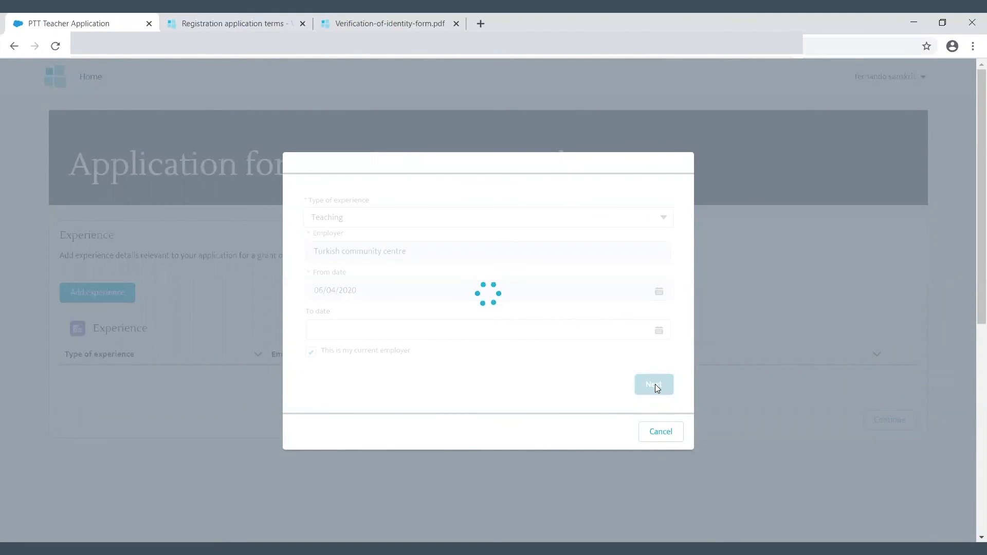
- Upload PDF file D.pdf as evidence for the teaching experience and complete the Experience section
click(319, 240)
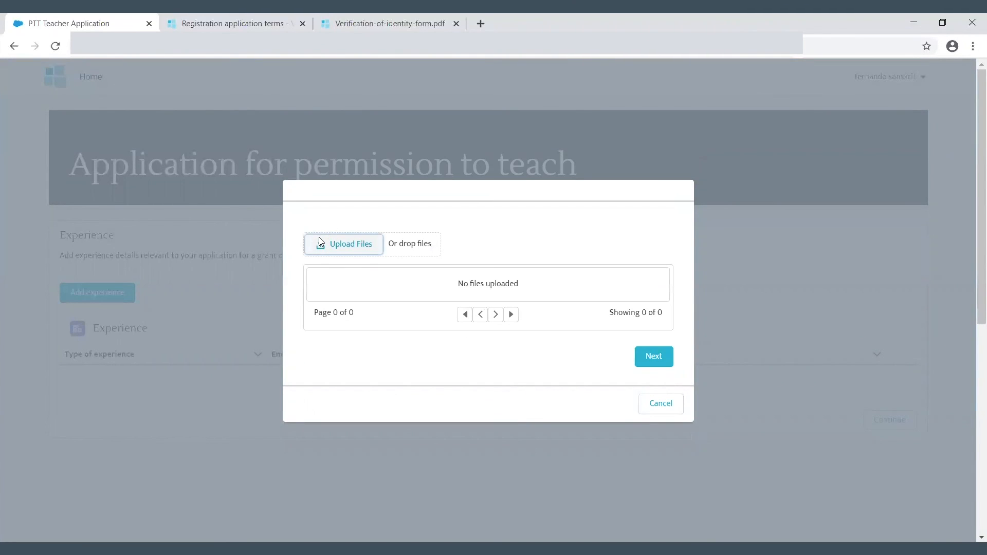
click(262, 189)
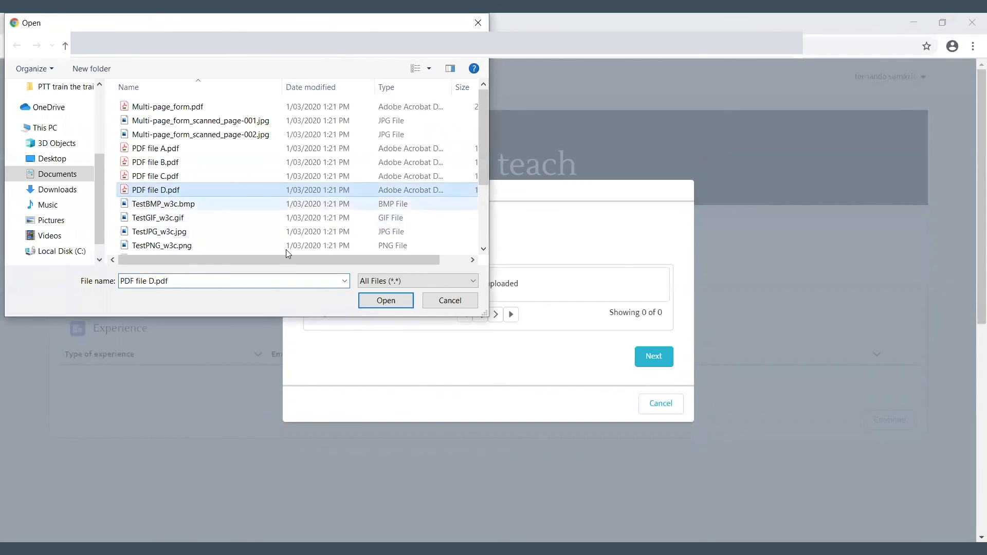
click(395, 305)
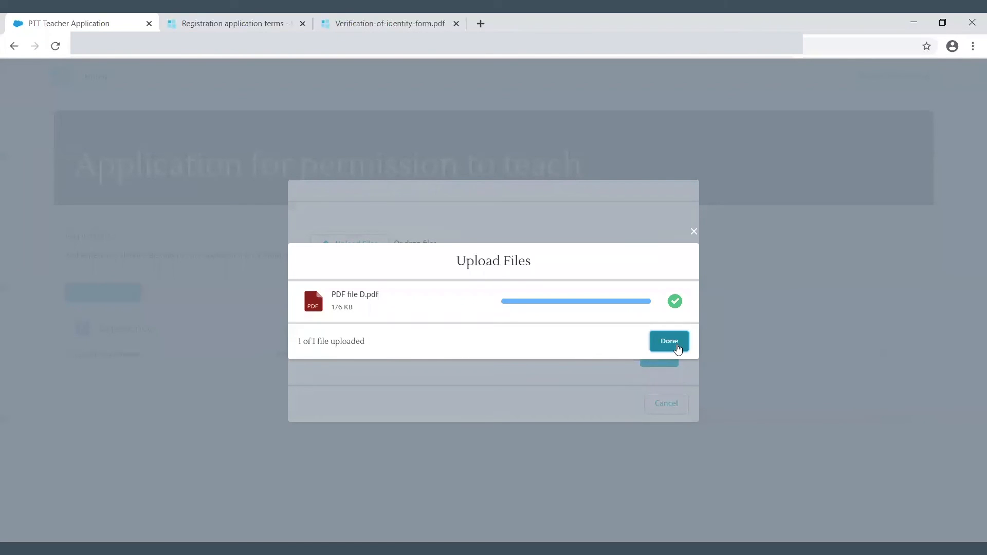
click(668, 340)
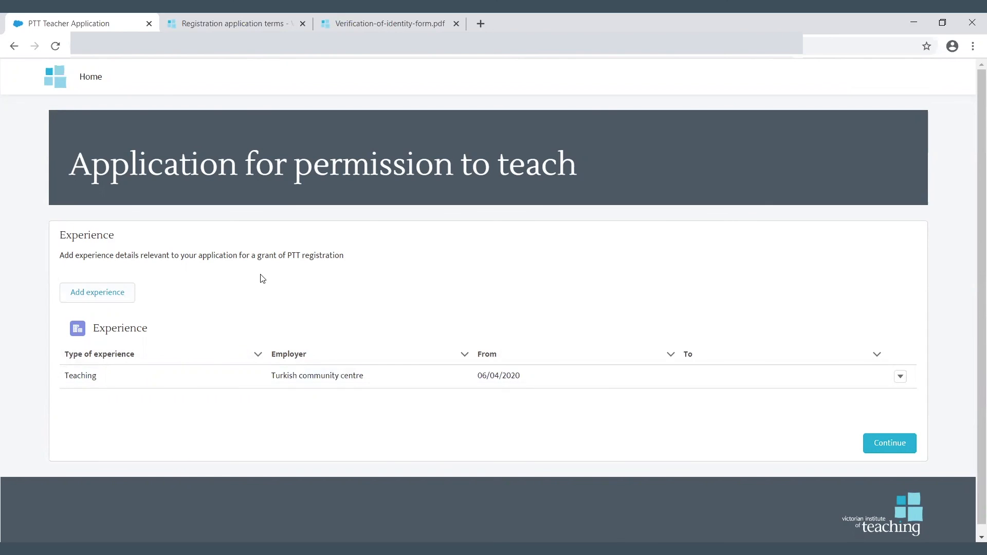
click(879, 453)
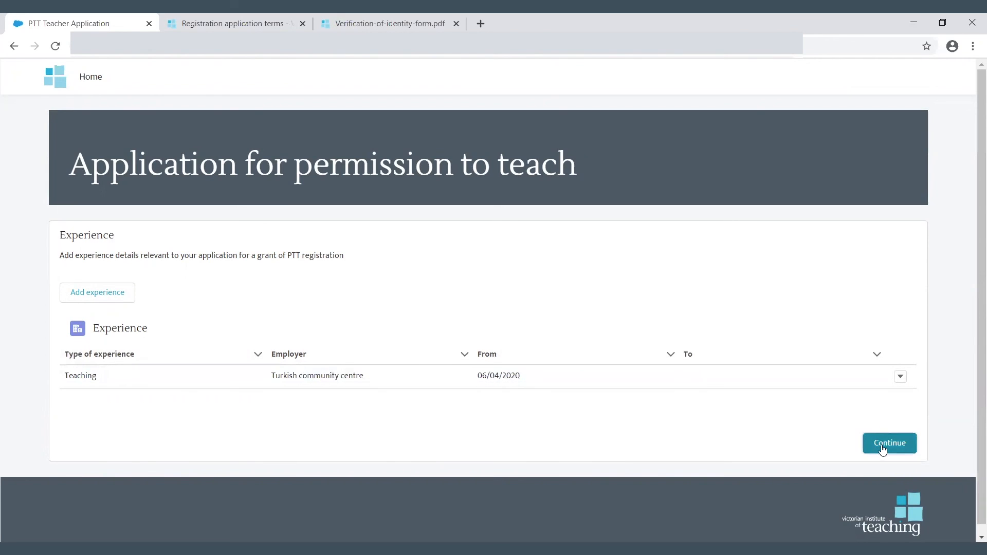
- Submit the application, accepting all four declarations, acknowledgements and the criminal record check authorisation, and proceed to payment
scroll(823, 419, down, 4)
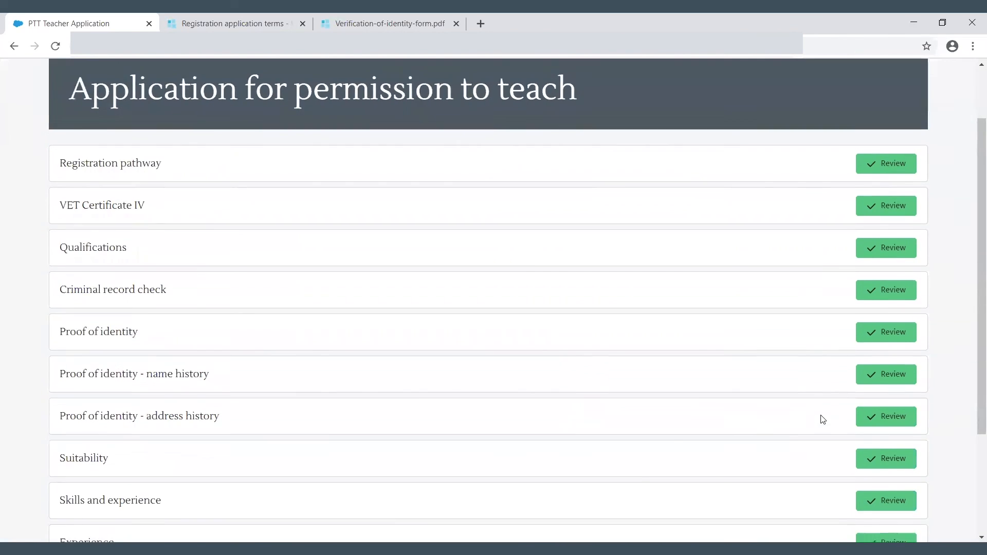
scroll(822, 419, up, 1)
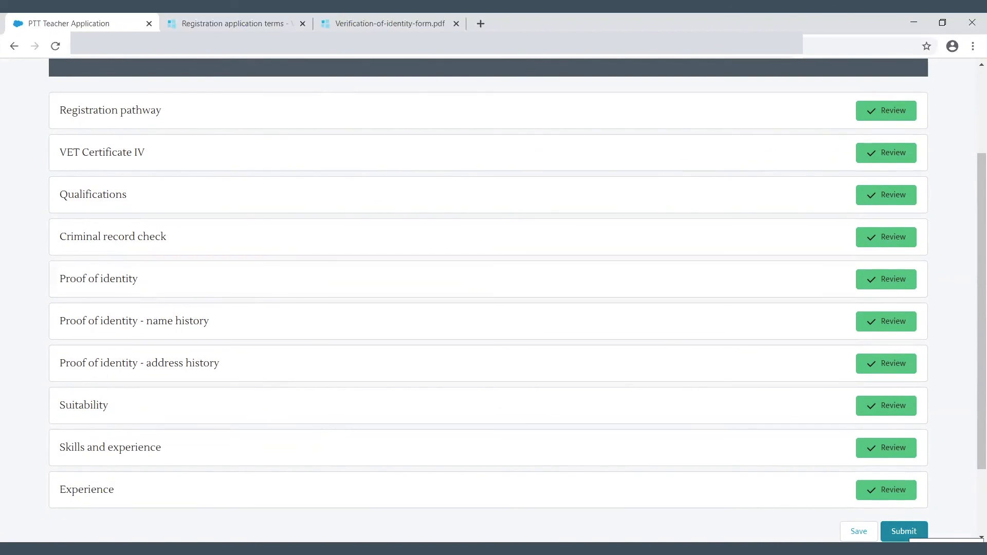
click(904, 531)
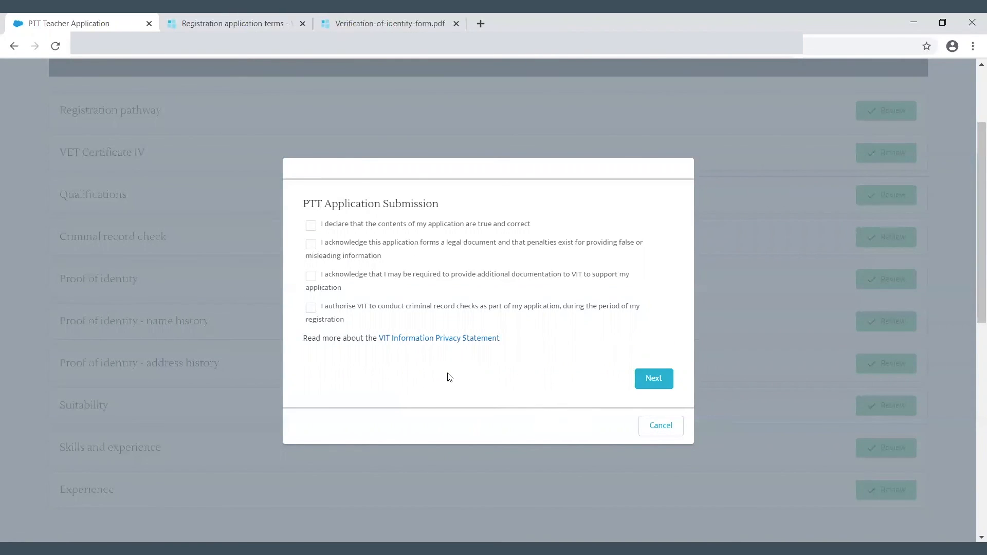
click(311, 226)
click(312, 245)
click(311, 277)
click(311, 308)
click(655, 382)
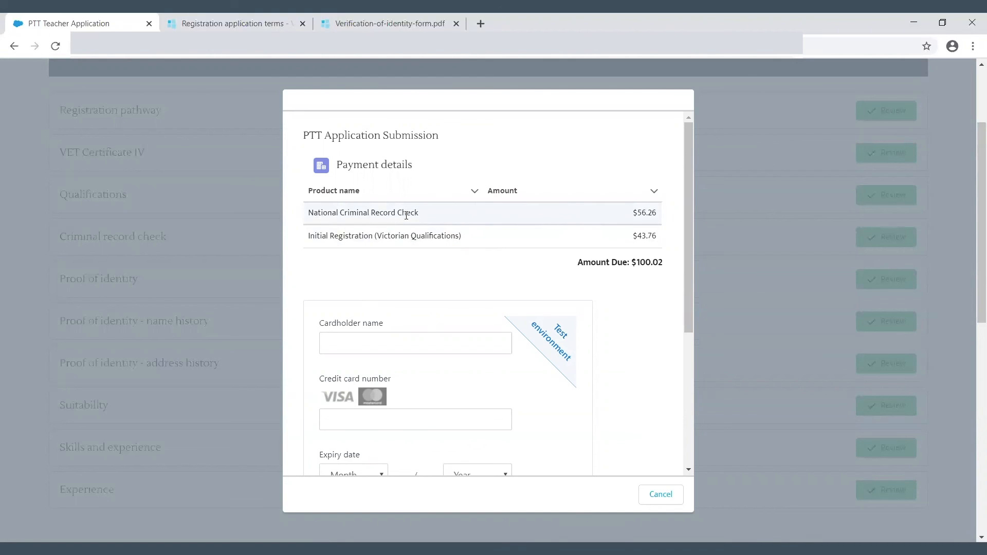
- Pay the application fee by entering the cardholder name, credit card number, expiry date and CVN, and finish the submission
scroll(636, 273, down, 2)
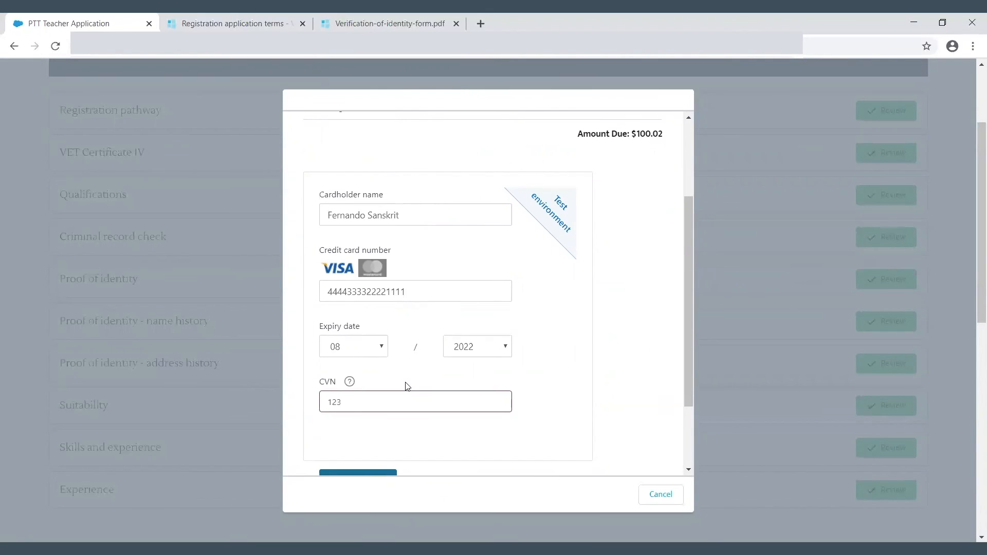
scroll(404, 386, down, 2)
click(388, 387)
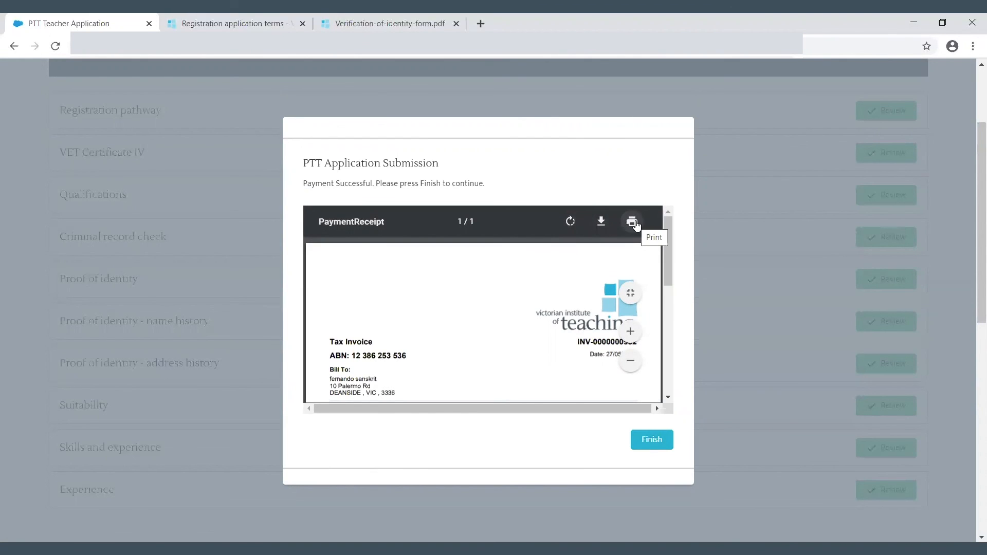
scroll(636, 225, down, 5)
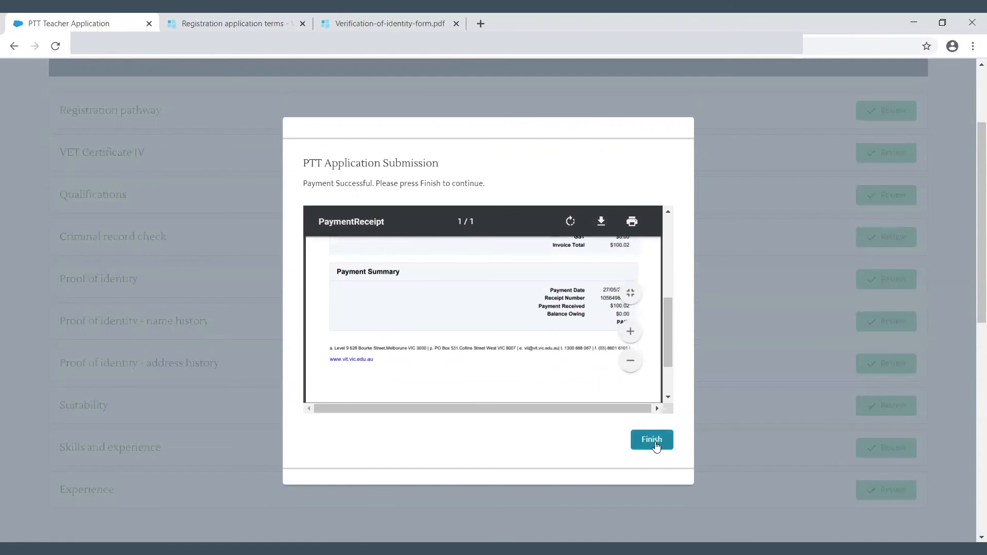
click(657, 445)
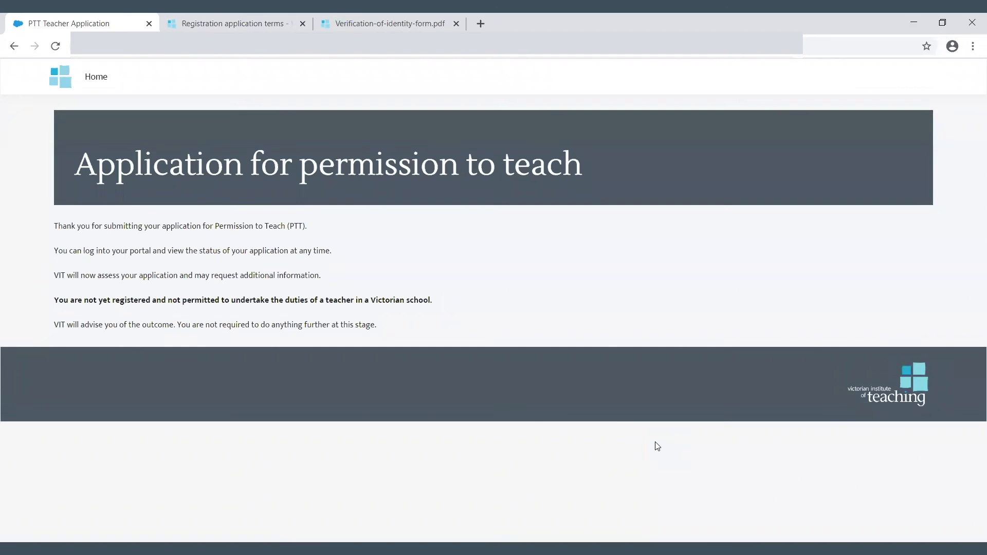